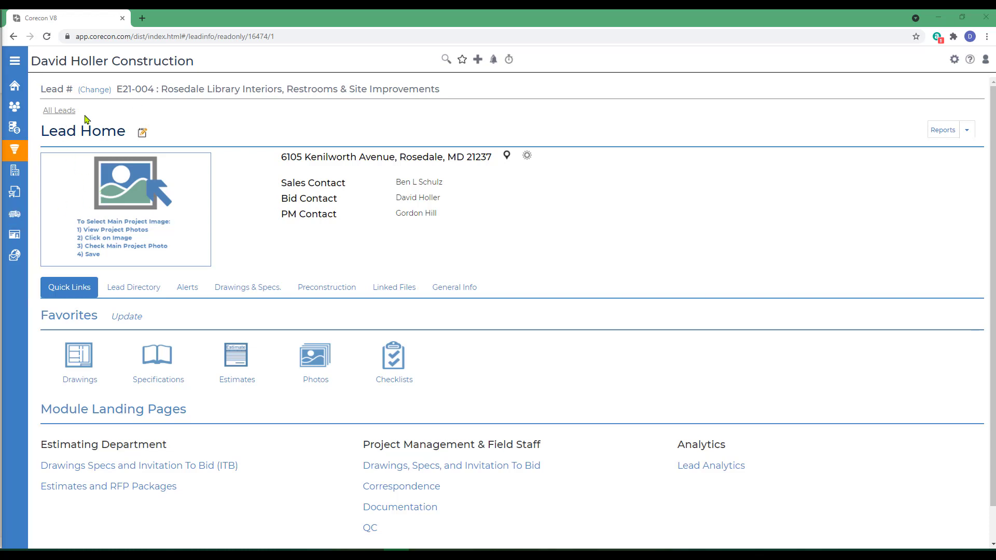
- Open the Interior Renovations estimate of the Rosedale Library lead and show its list of items
{"action": "mouse_move", "coordinate": [16, 155]}
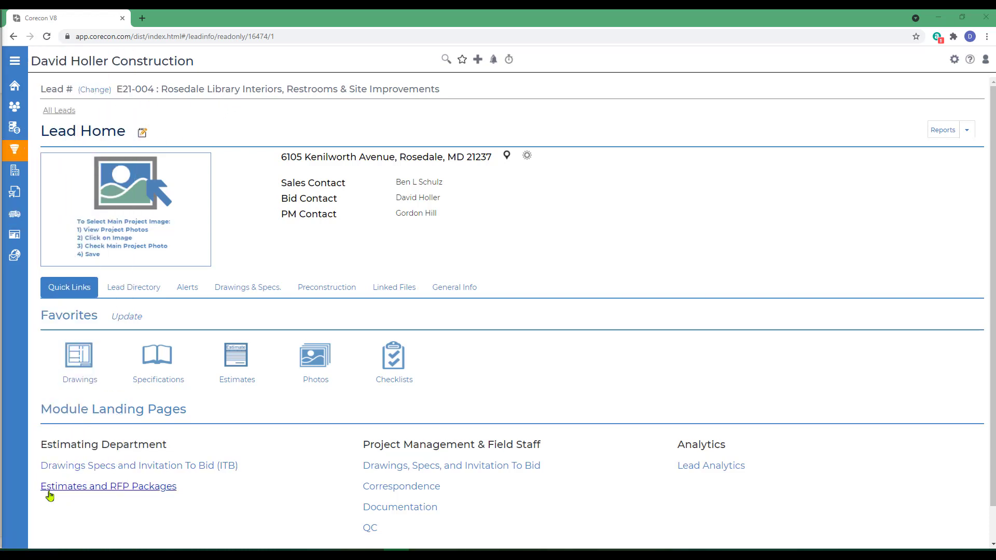
{"action": "left_click", "coordinate": [76, 495]}
{"action": "left_click", "coordinate": [251, 201]}
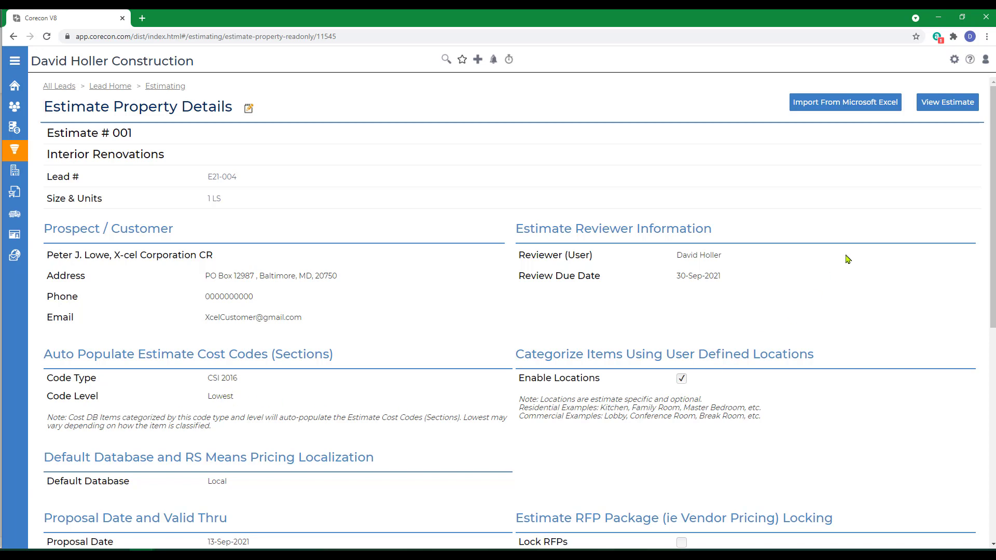
{"action": "left_click", "coordinate": [946, 103]}
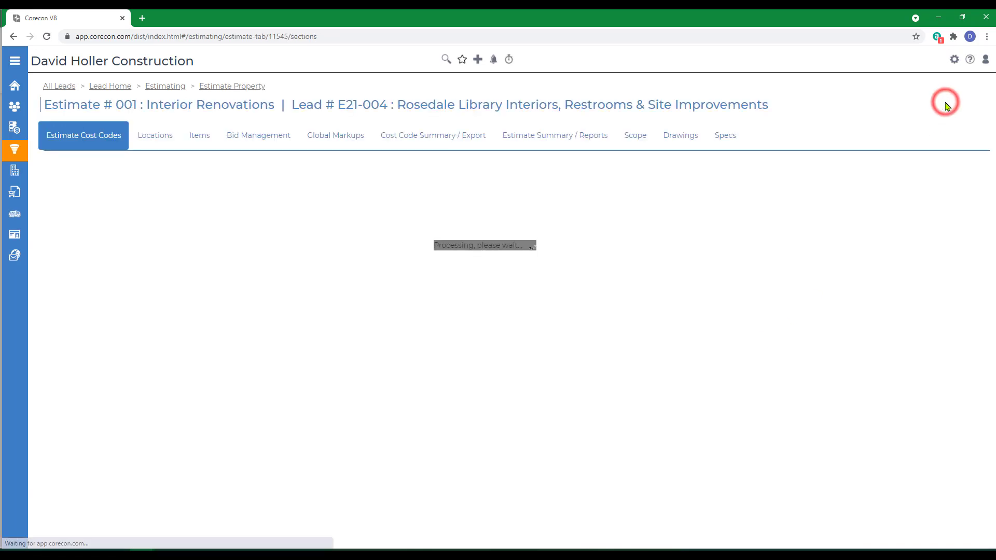
{"action": "left_click", "coordinate": [196, 137]}
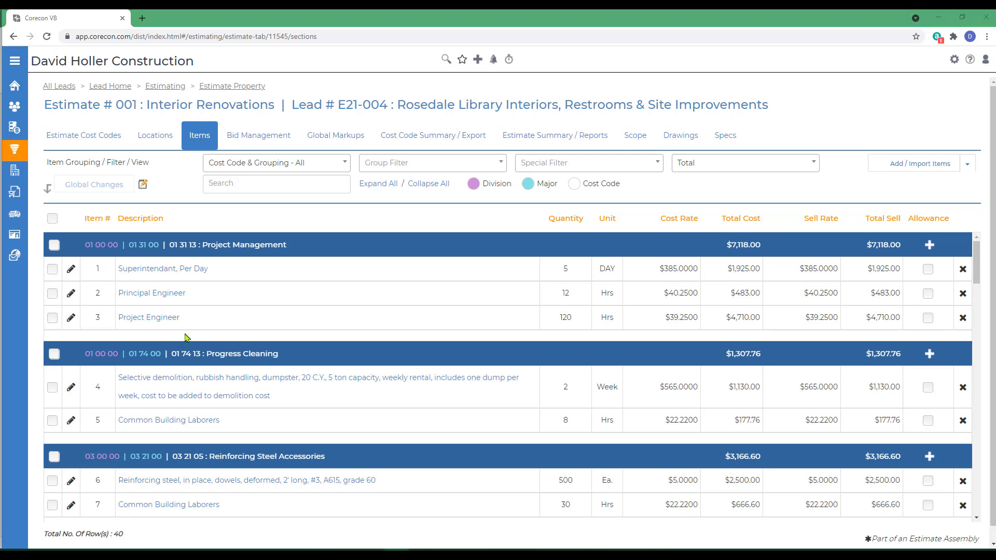
- Open the flush wood exterior door item (item 21) for editing and bring up its resource units and rates
{"action": "scroll", "coordinate": [225, 362], "scroll_direction": "down", "scroll_amount": 10}
{"action": "scroll", "coordinate": [226, 364], "scroll_direction": "down", "scroll_amount": 4}
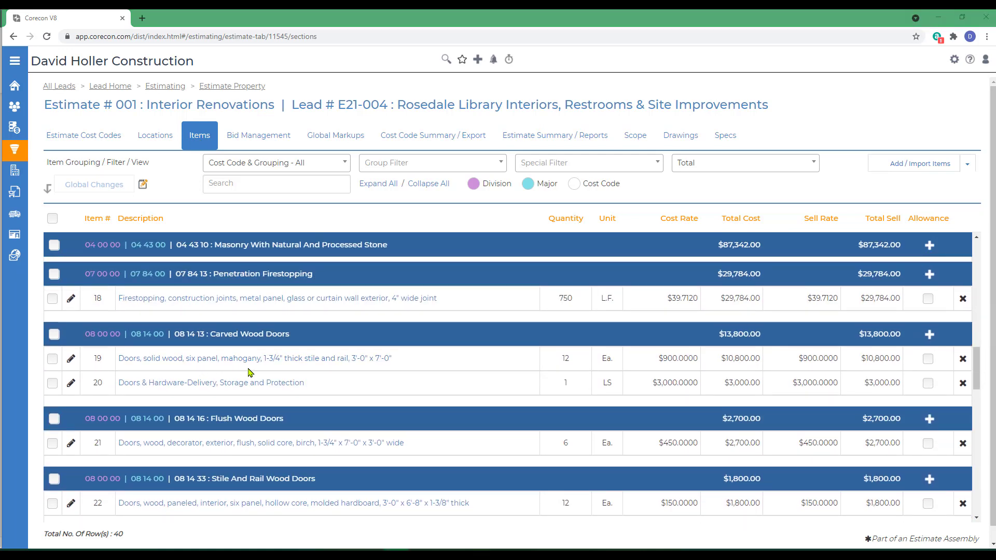
{"action": "scroll", "coordinate": [186, 365], "scroll_direction": "down", "scroll_amount": 2}
{"action": "left_click", "coordinate": [171, 322]}
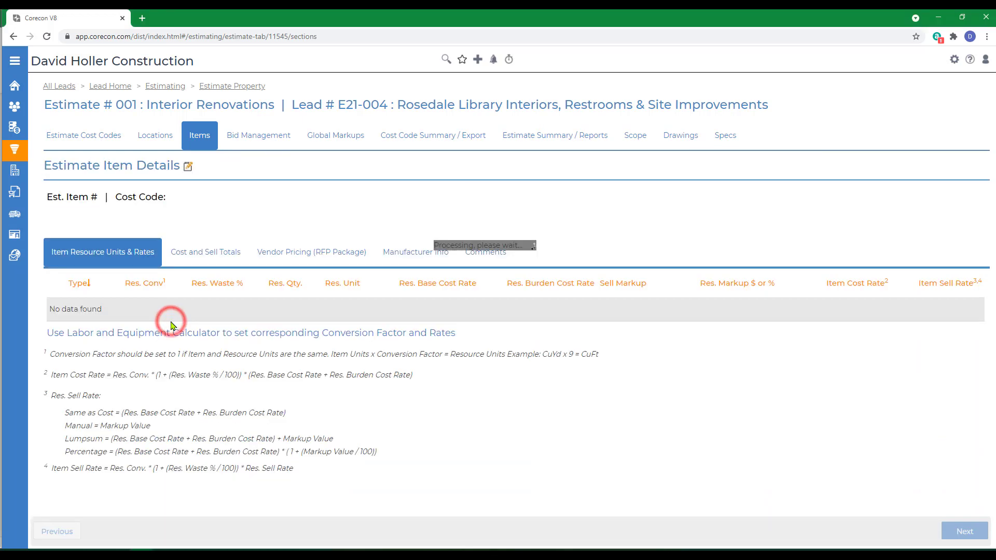
{"action": "left_click", "coordinate": [187, 168]}
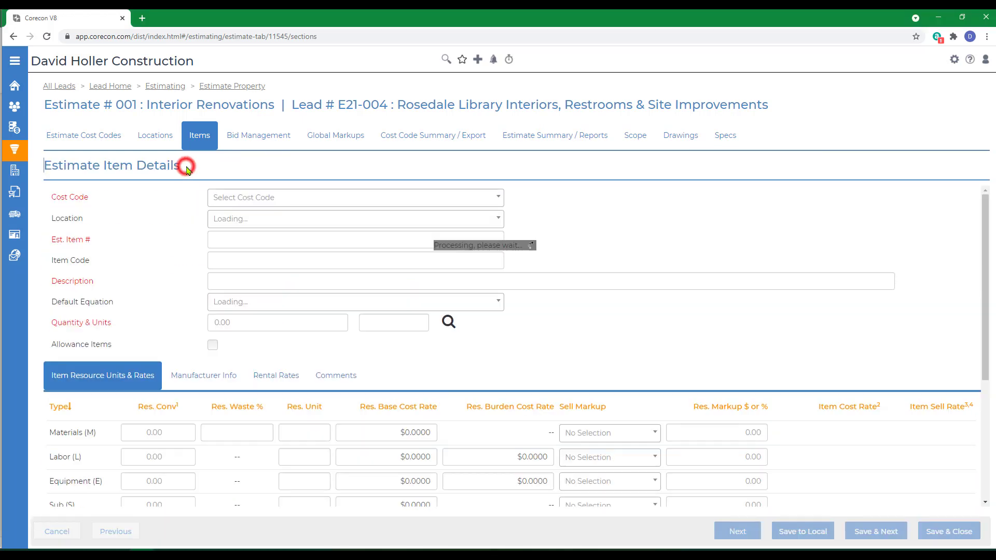
{"action": "scroll", "coordinate": [405, 399], "scroll_direction": "down", "scroll_amount": 2}
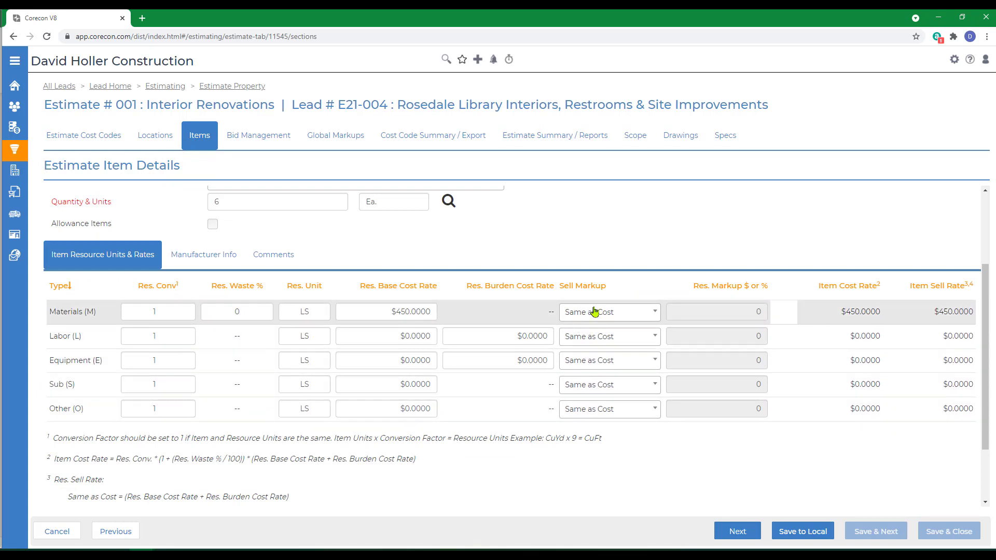
- Try the Lumpsum sell markup for the item's Materials, restore Same as Cost, and save and close the item
{"action": "left_click", "coordinate": [656, 314]}
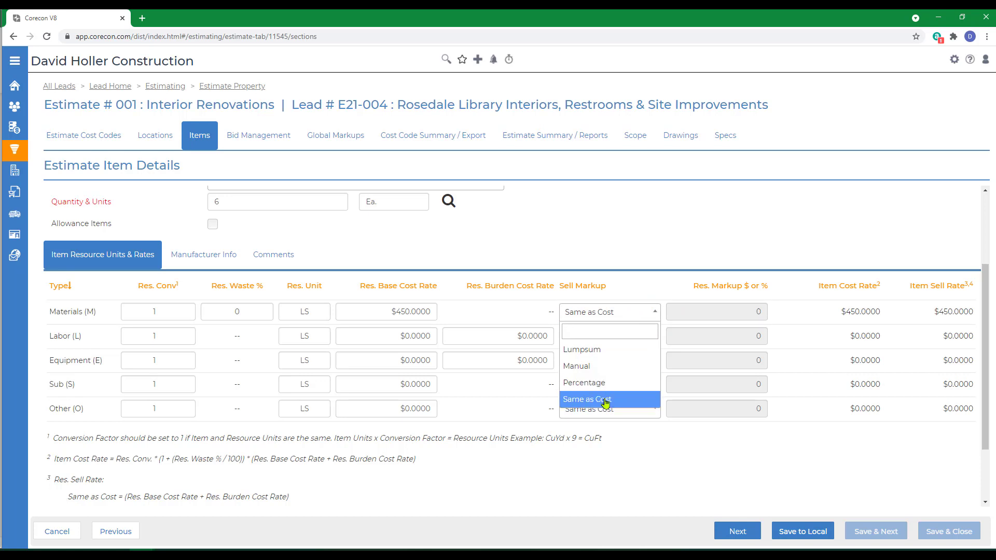
{"action": "left_click", "coordinate": [581, 349]}
{"action": "left_click", "coordinate": [654, 312]}
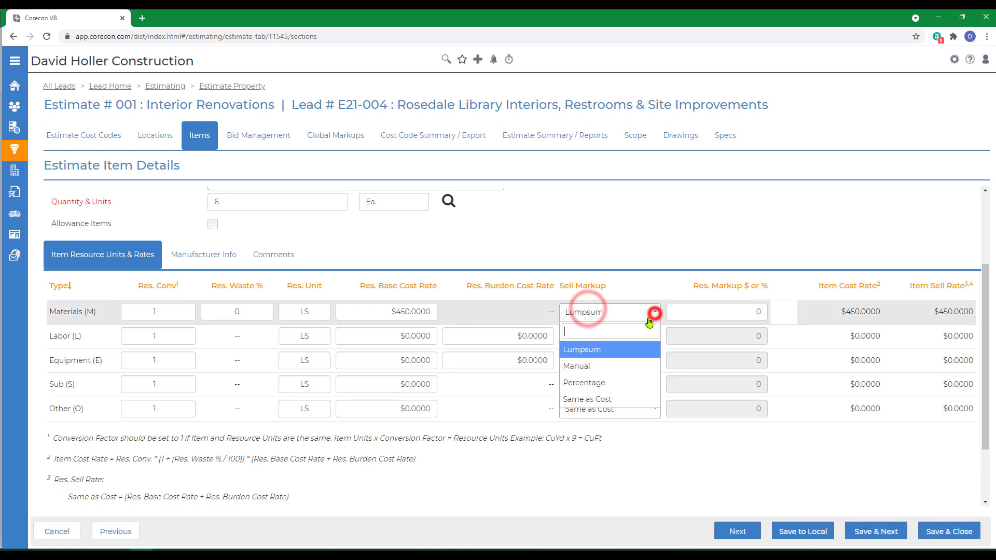
{"action": "left_click", "coordinate": [597, 398]}
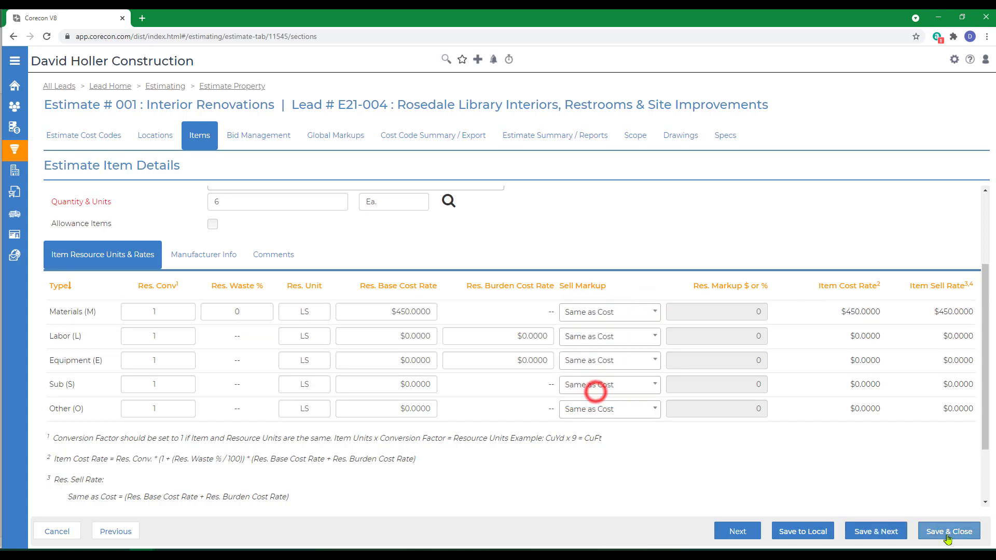
{"action": "left_click", "coordinate": [947, 532]}
- Select all items in the estimate and start a global change of their cost rates
{"action": "left_click", "coordinate": [205, 141]}
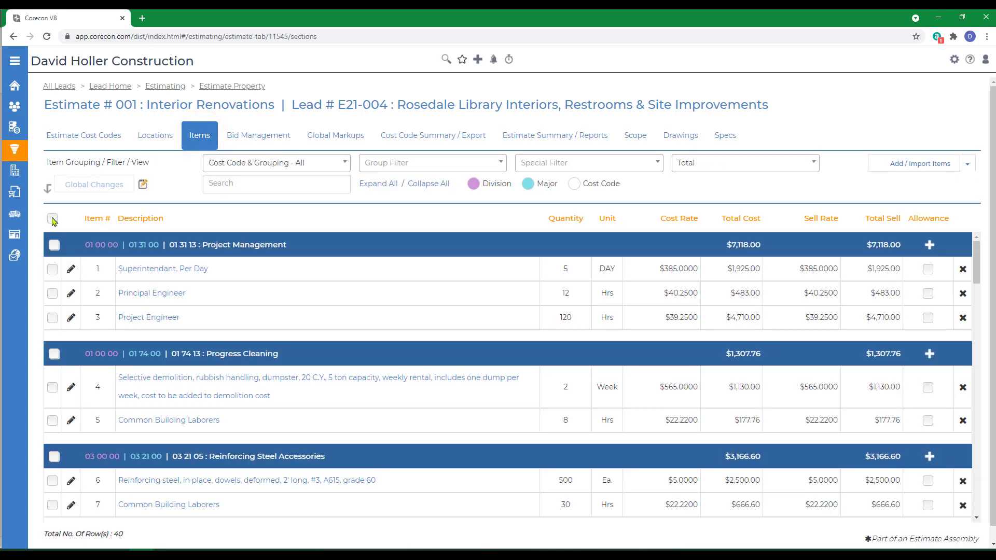
{"action": "left_click", "coordinate": [53, 219]}
{"action": "left_click", "coordinate": [95, 185]}
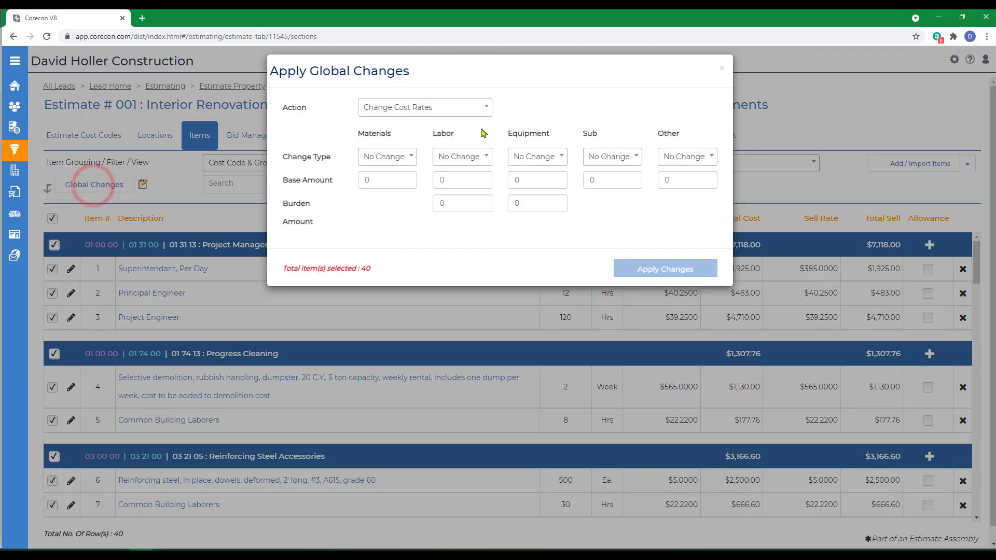
{"action": "left_click", "coordinate": [488, 112]}
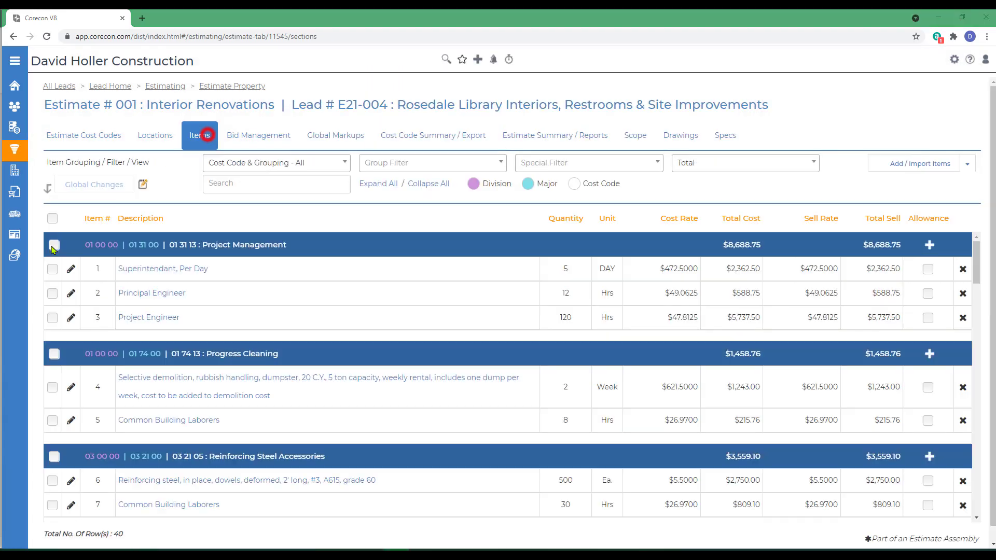
- Select all estimate items and start a global change with the Change Sell Rates action
{"action": "left_click", "coordinate": [199, 135]}
{"action": "left_click", "coordinate": [51, 218]}
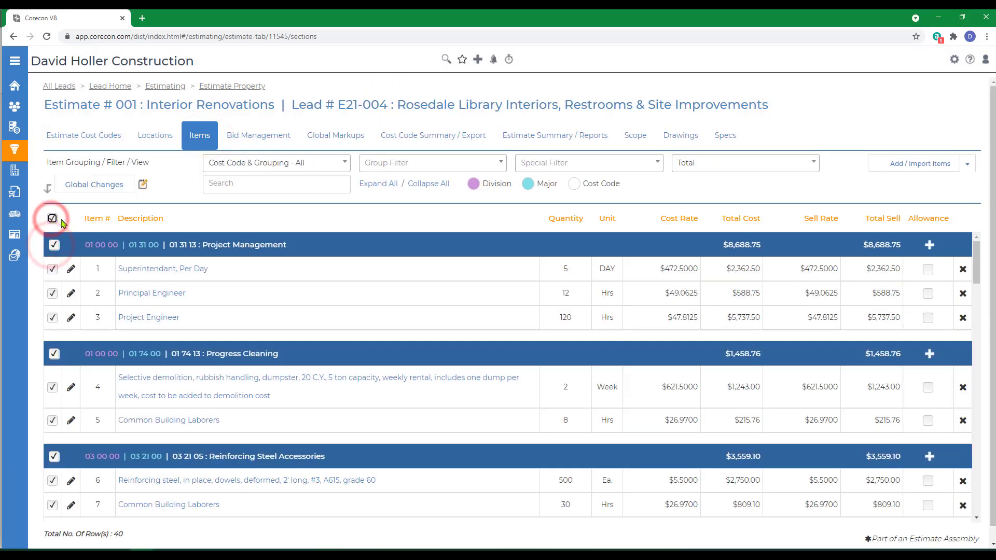
{"action": "left_click", "coordinate": [94, 185]}
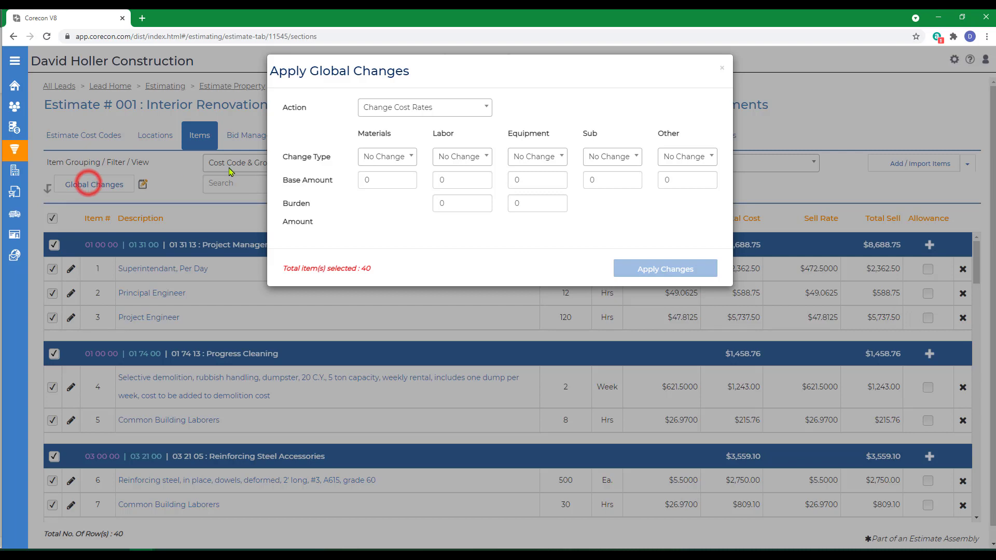
{"action": "left_click", "coordinate": [424, 106]}
{"action": "left_click", "coordinate": [390, 161]}
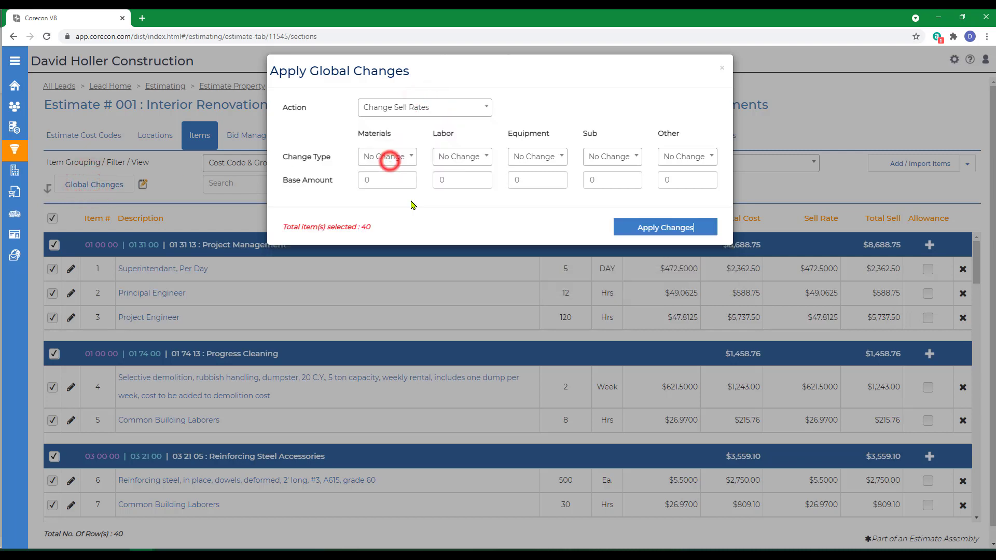
- Set the sell rate change type to % Add for Materials, Labor, Equipment, Sub and Other
{"action": "left_click", "coordinate": [411, 156]}
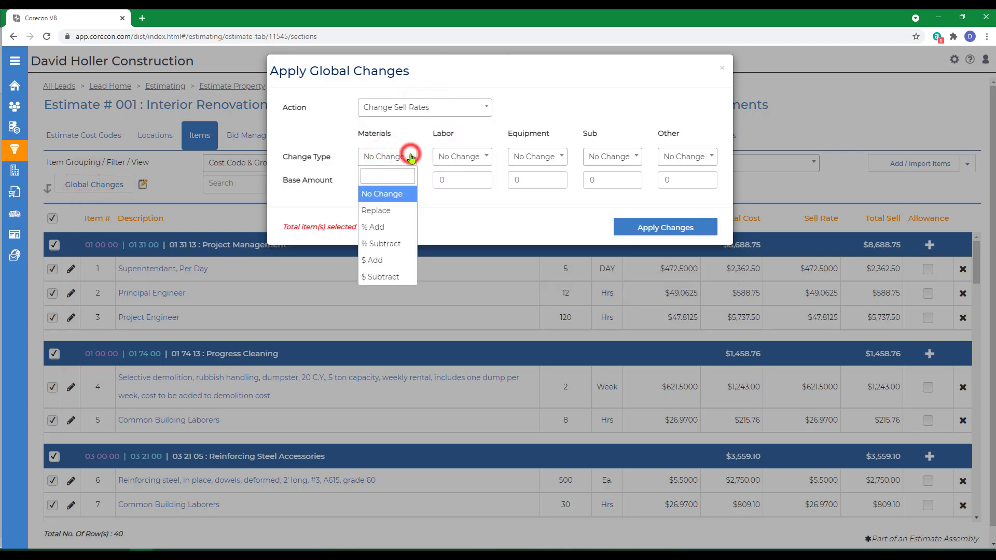
{"action": "left_click", "coordinate": [382, 227]}
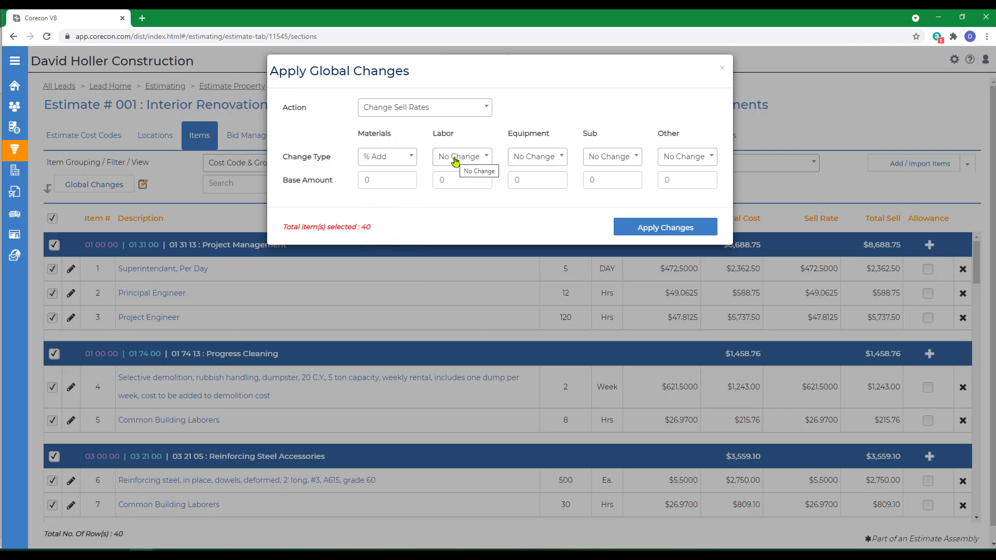
{"action": "left_click", "coordinate": [455, 158]}
{"action": "left_click", "coordinate": [452, 225]}
{"action": "left_click", "coordinate": [526, 161]}
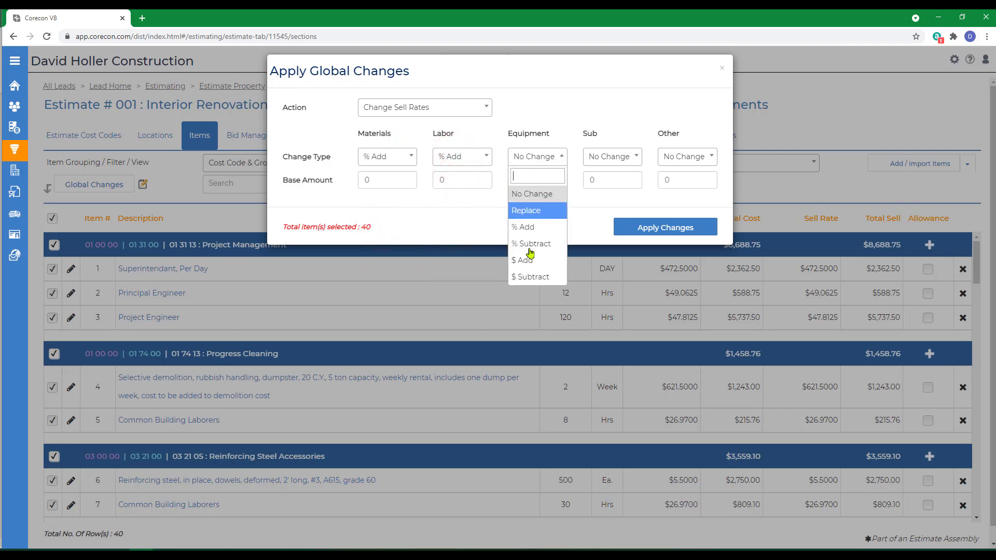
{"action": "left_click", "coordinate": [524, 227]}
{"action": "left_click", "coordinate": [598, 159]}
{"action": "left_click", "coordinate": [604, 238]}
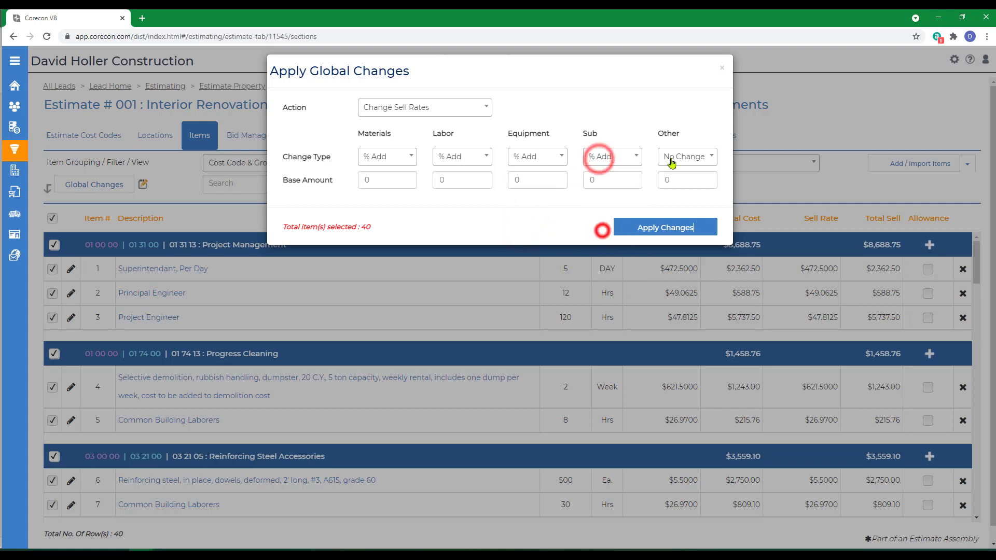
{"action": "left_click", "coordinate": [675, 156]}
{"action": "left_click", "coordinate": [662, 226]}
- Enter base amounts of 10 for Materials, Labor, Sub and Other and 5 for Equipment, and apply the sell rate changes
{"action": "left_click", "coordinate": [394, 180]}
{"action": "type", "text": "10"}
{"action": "left_click", "coordinate": [452, 181]}
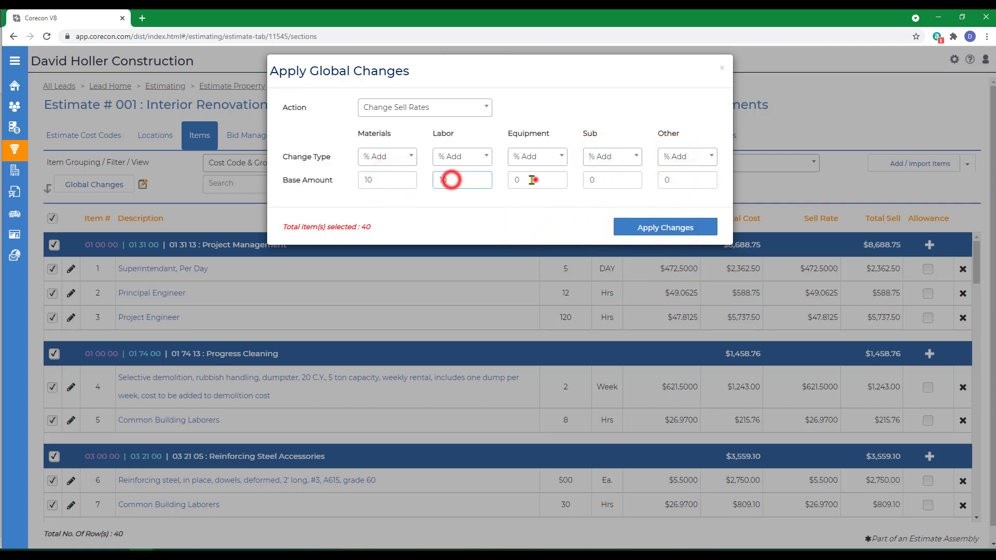
{"action": "type", "text": "10"}
{"action": "left_click", "coordinate": [533, 182]}
{"action": "type", "text": "5"}
{"action": "left_click", "coordinate": [608, 181]}
{"action": "type", "text": "10"}
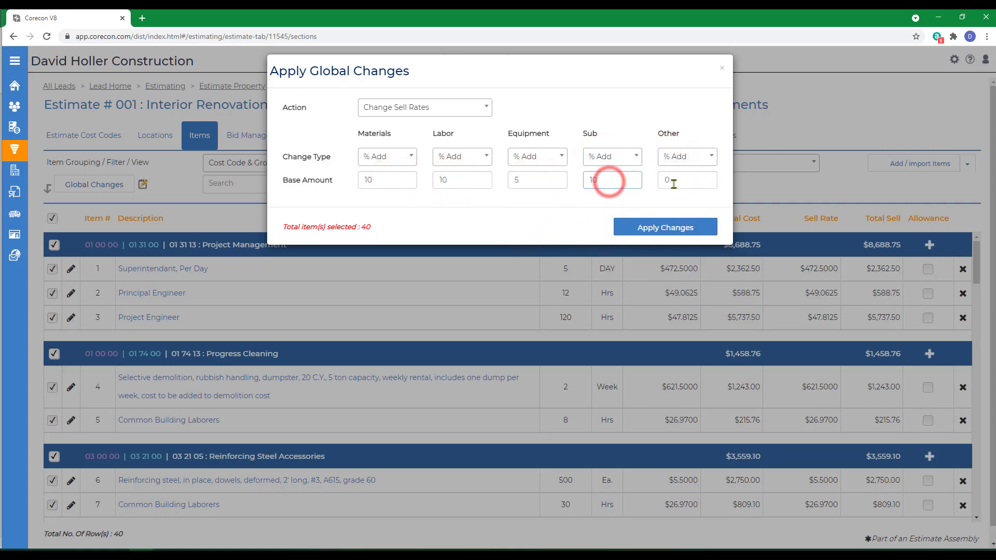
{"action": "left_click", "coordinate": [671, 182]}
{"action": "type", "text": "10"}
{"action": "left_click", "coordinate": [664, 227]}
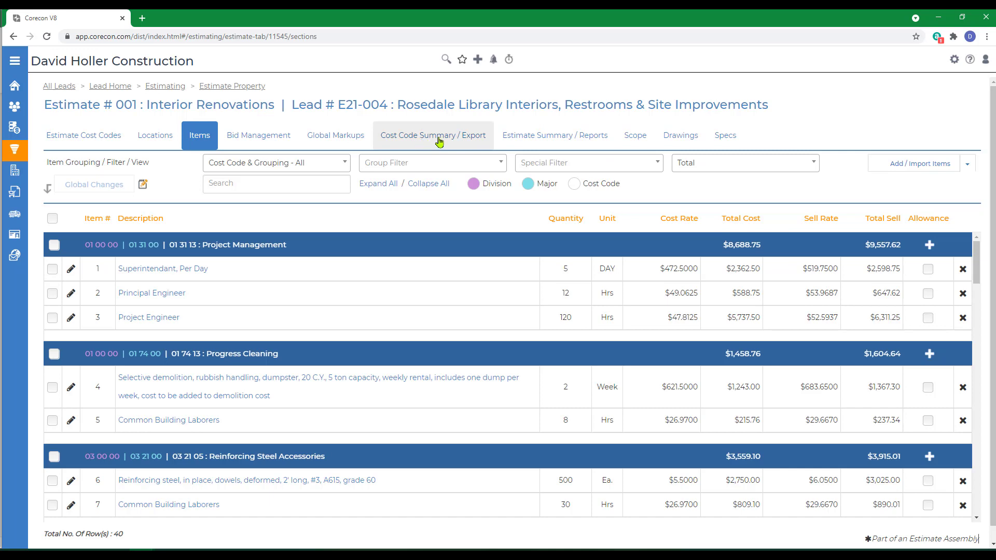
- Review the total cost and total sell amounts in the cost code summary
{"action": "left_click", "coordinate": [423, 143]}
{"action": "scroll", "coordinate": [915, 296], "scroll_direction": "down", "scroll_amount": 2}
{"action": "scroll", "coordinate": [915, 296], "scroll_direction": "down", "scroll_amount": 1}
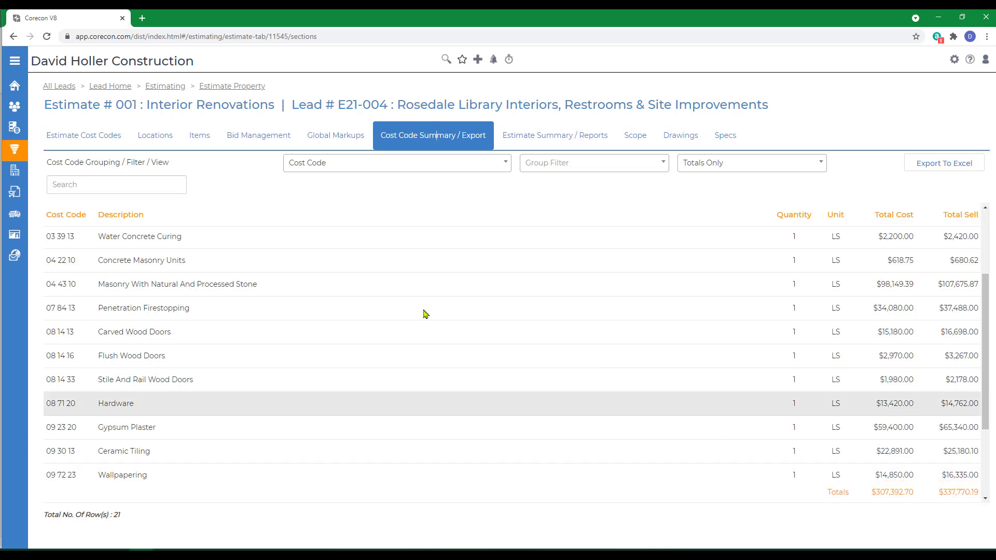
- Select all estimate items again and start a global change with the Change Resource Markups action
{"action": "left_click", "coordinate": [195, 142]}
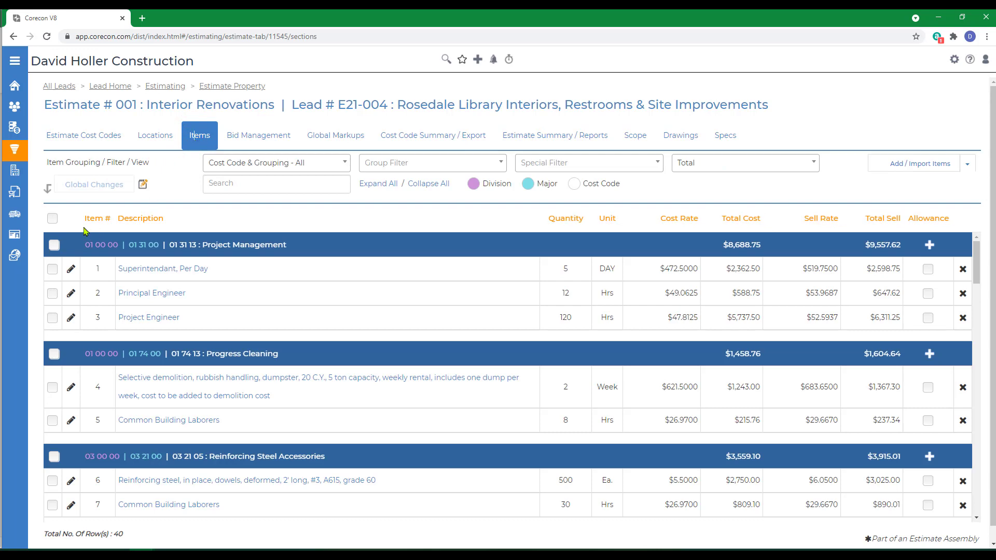
{"action": "left_click", "coordinate": [53, 218]}
{"action": "left_click", "coordinate": [90, 184]}
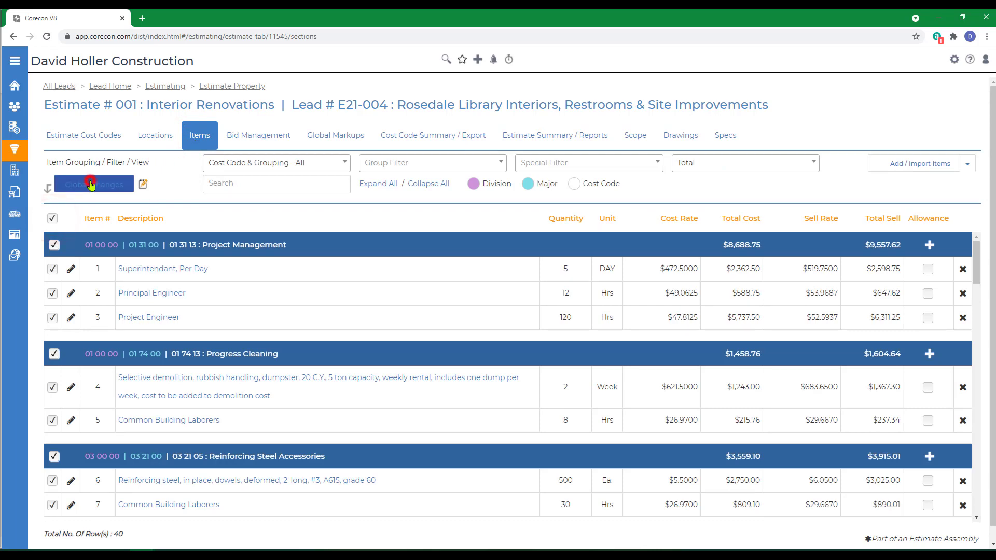
{"action": "left_click", "coordinate": [438, 107]}
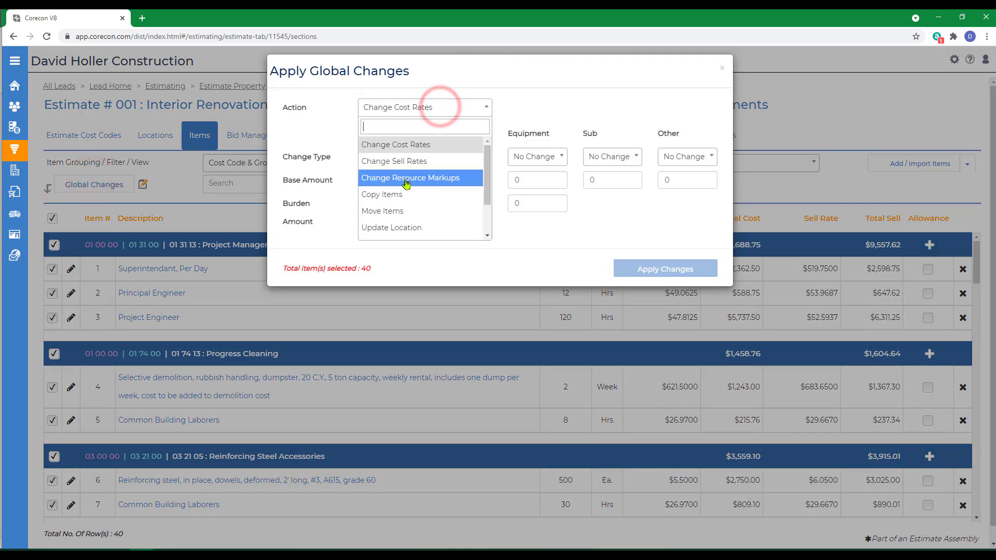
{"action": "left_click", "coordinate": [389, 179]}
- Set the markup change type to Same as Cost for Materials, Labor, Equipment, Sub and Other, and apply it
{"action": "left_click", "coordinate": [399, 156]}
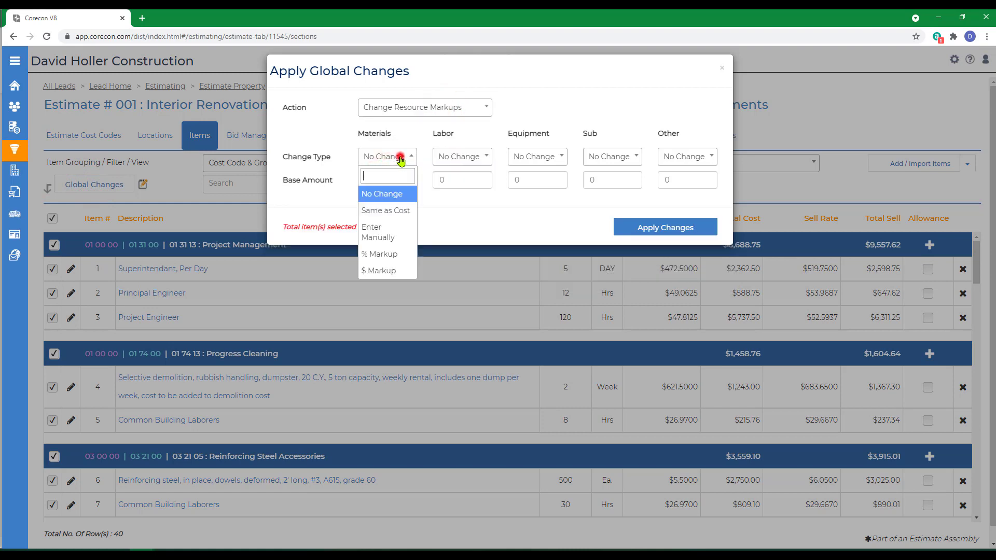
{"action": "left_click", "coordinate": [379, 210]}
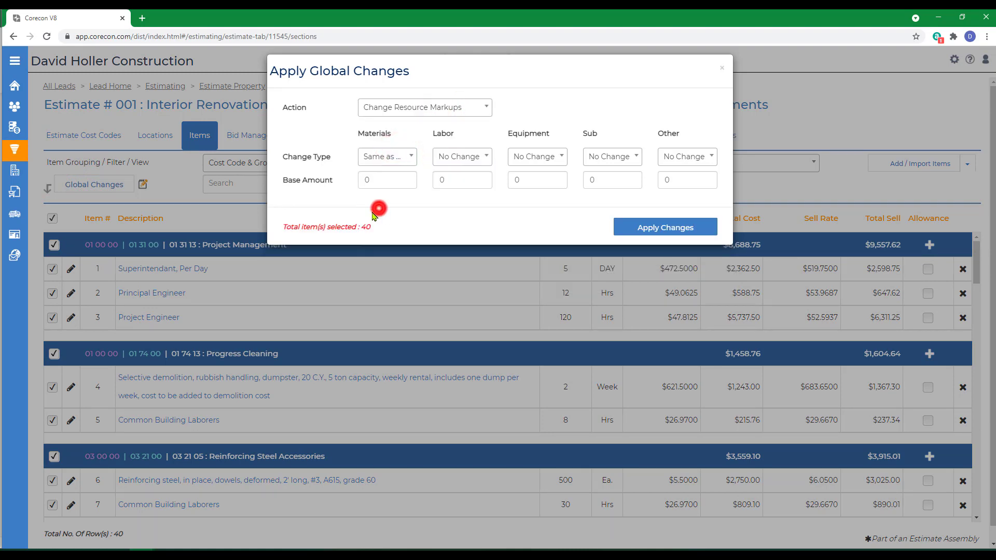
{"action": "left_click", "coordinate": [445, 161]}
{"action": "left_click", "coordinate": [458, 210]}
{"action": "left_click", "coordinate": [529, 158]}
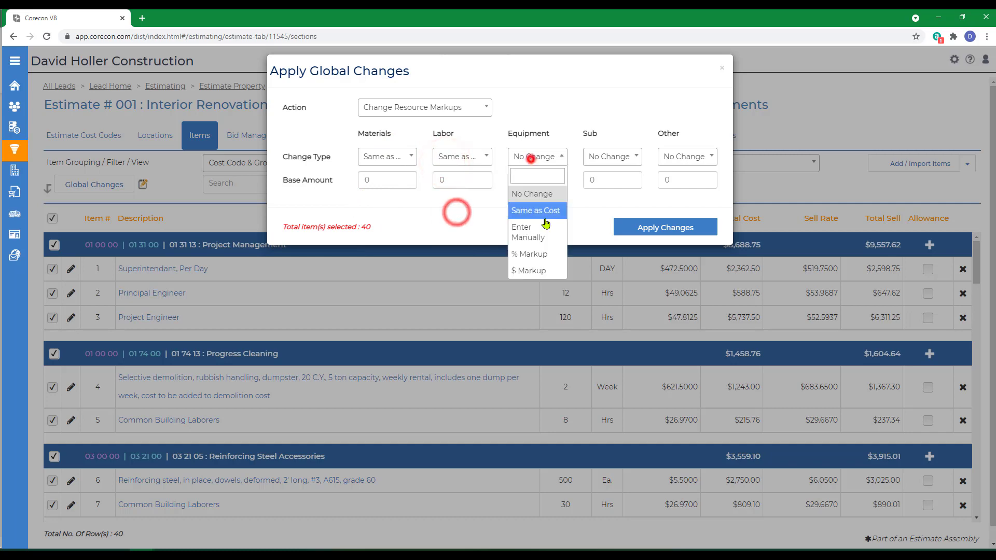
{"action": "left_click", "coordinate": [545, 213]}
{"action": "left_click", "coordinate": [606, 163]}
{"action": "left_click", "coordinate": [607, 206]}
{"action": "left_click", "coordinate": [675, 156]}
{"action": "left_click", "coordinate": [680, 207]}
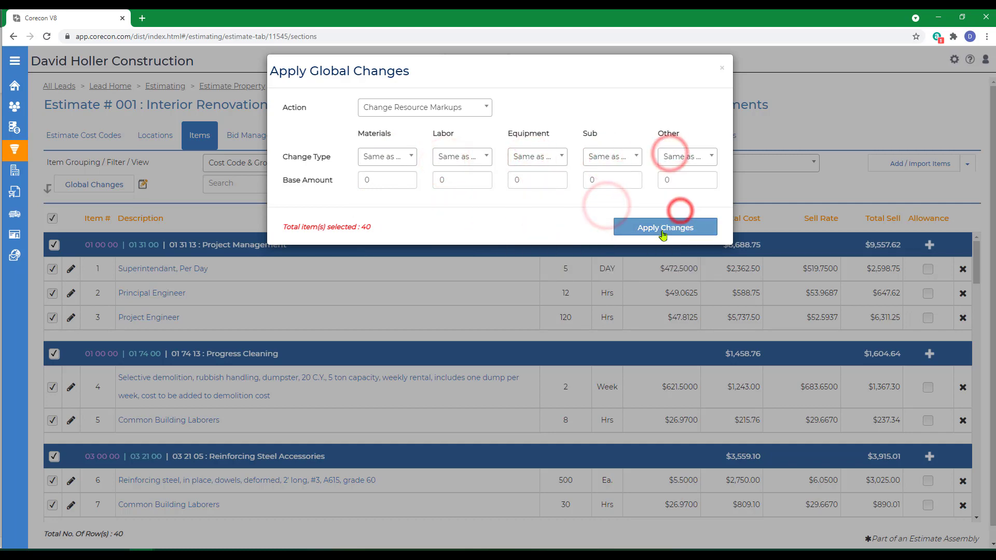
{"action": "left_click", "coordinate": [662, 229]}
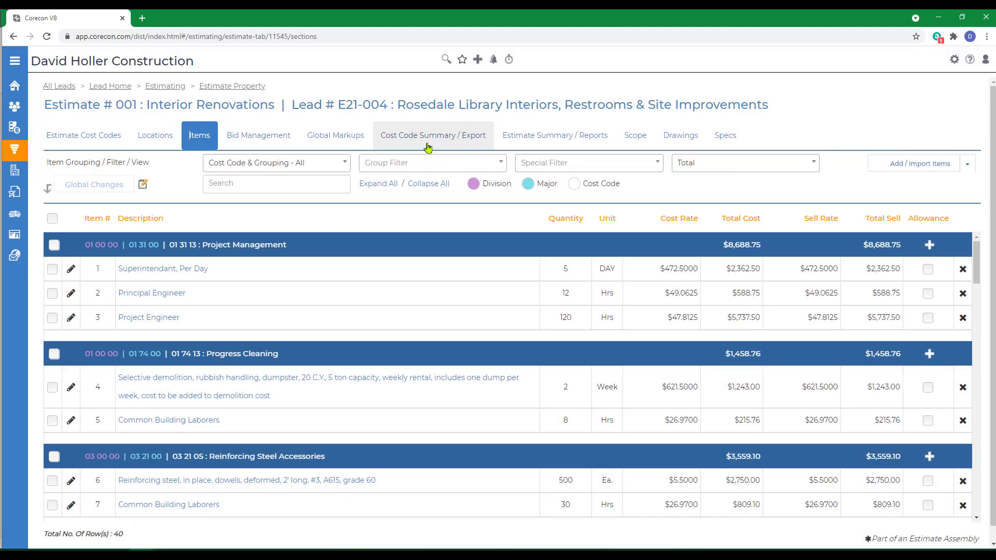
- Compare total cost with total sell in the cost code summary, and open the estimate's global markups
{"action": "left_click", "coordinate": [416, 137]}
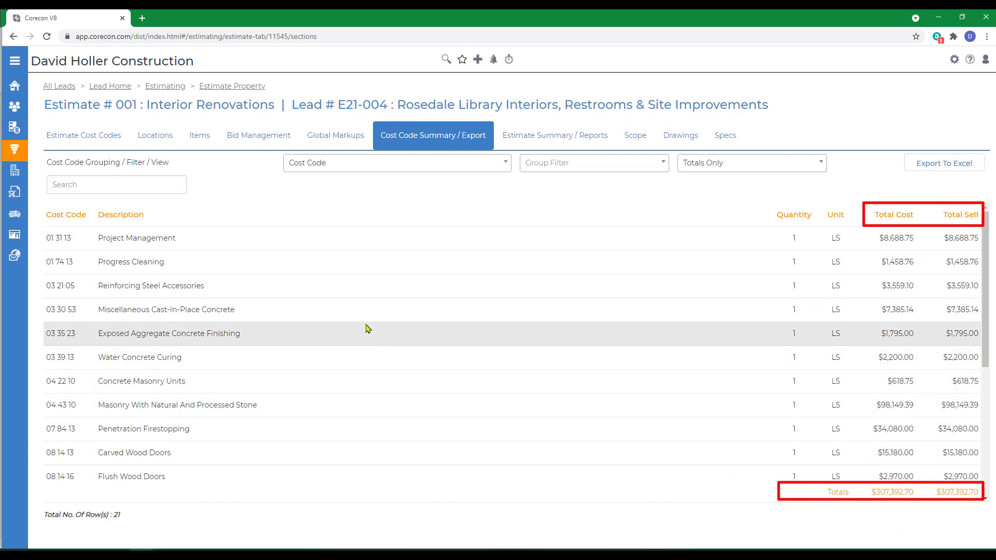
{"action": "left_click", "coordinate": [334, 141]}
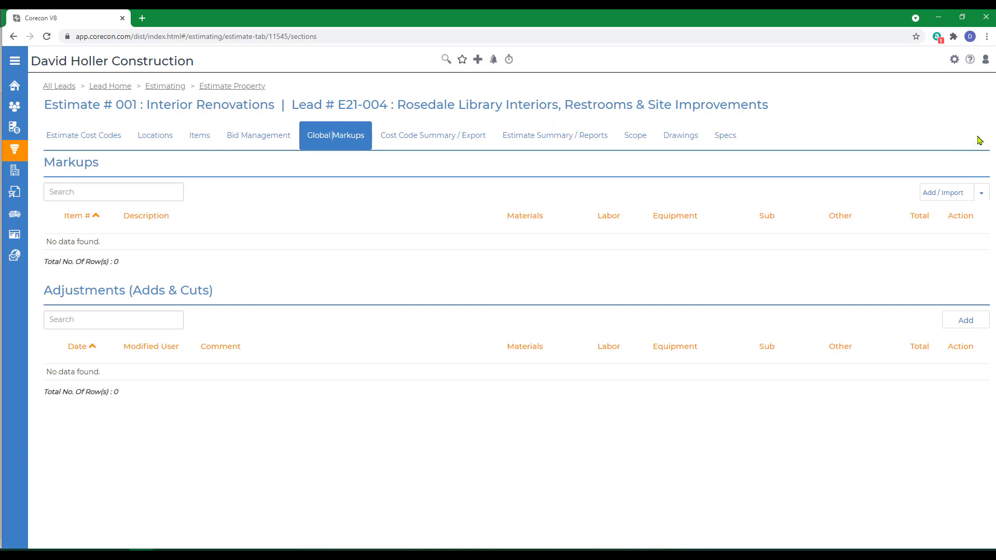
- Open the estimate markup templates in the company settings and examine the Profit Markup Hidden 10% and Profit 10% Shown templates
{"action": "left_click", "coordinate": [955, 60]}
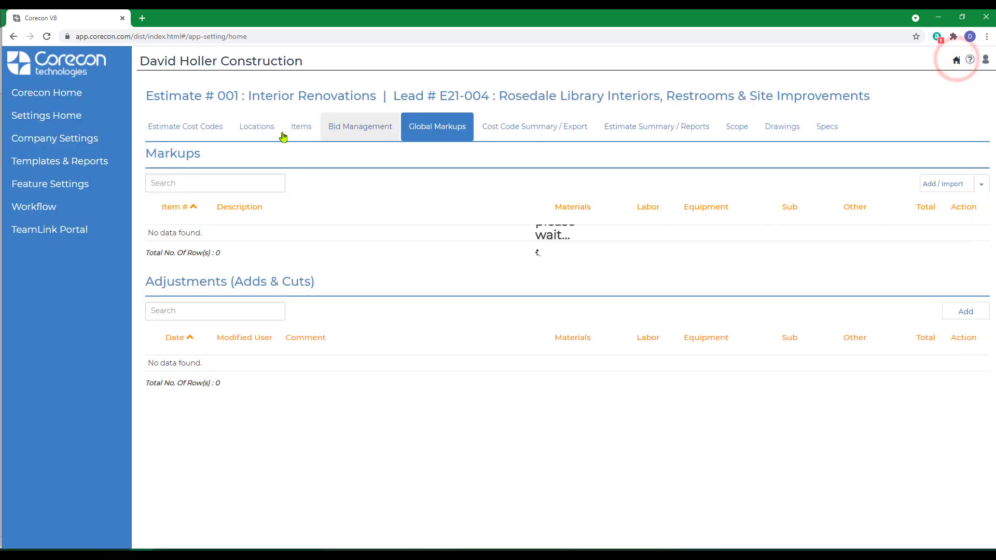
{"action": "left_click", "coordinate": [67, 162]}
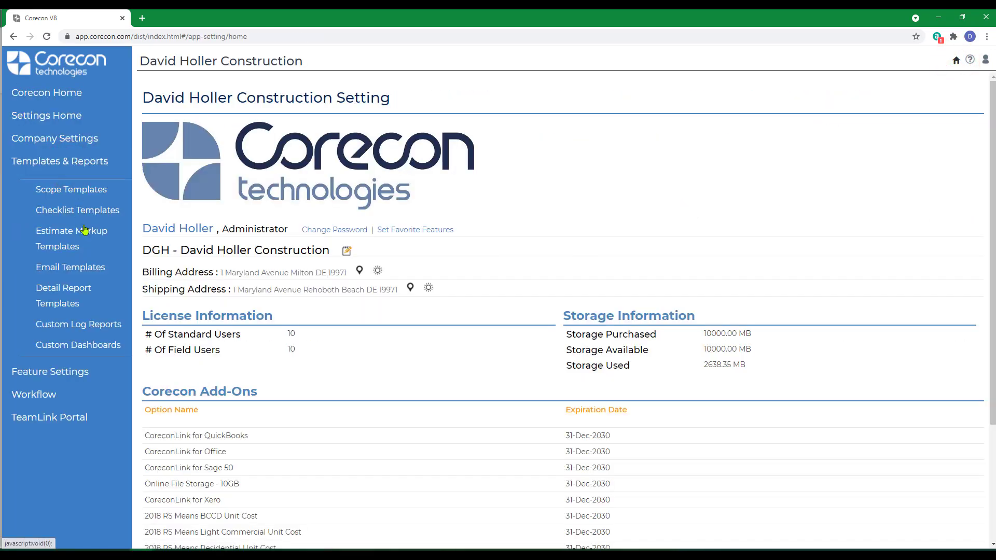
{"action": "left_click", "coordinate": [54, 237]}
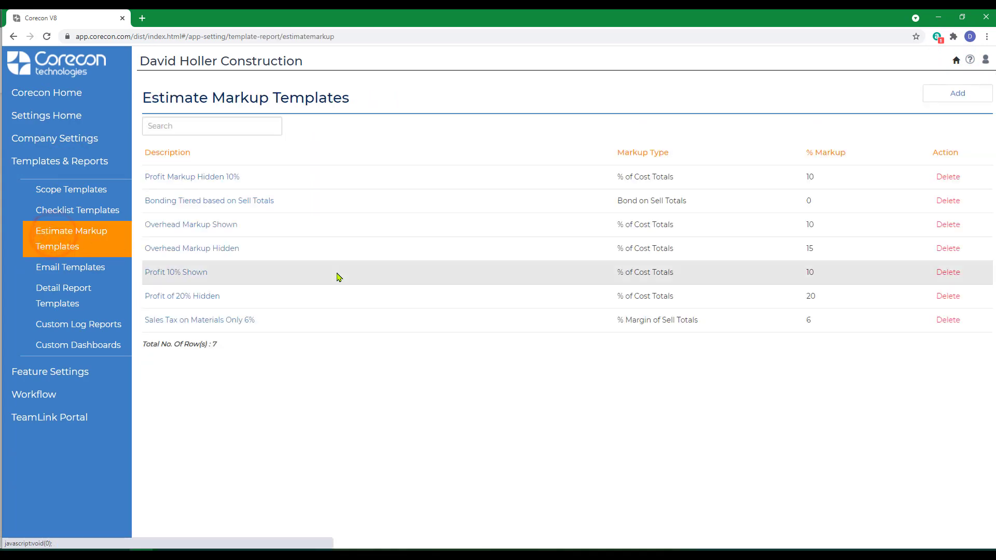
{"action": "left_click", "coordinate": [169, 177]}
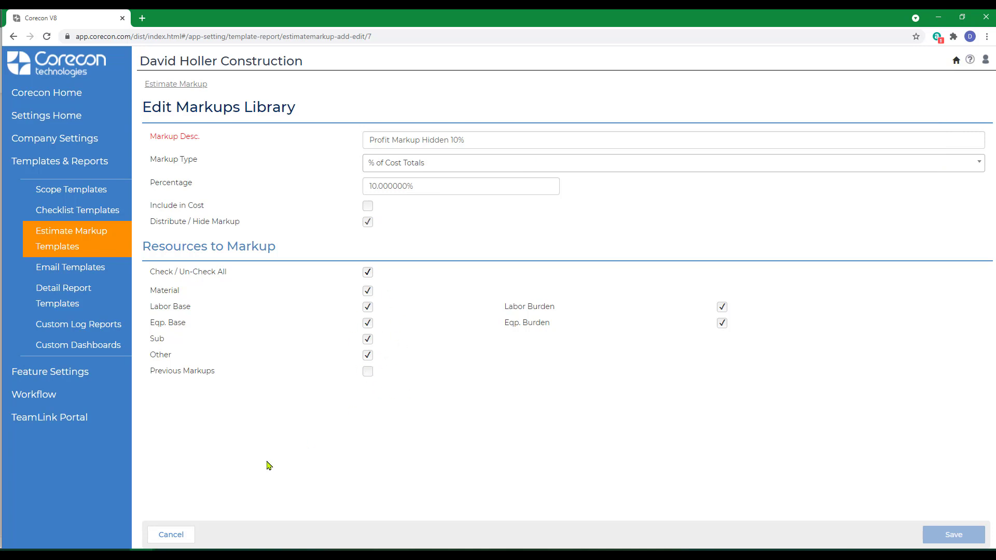
{"action": "left_click", "coordinate": [171, 534]}
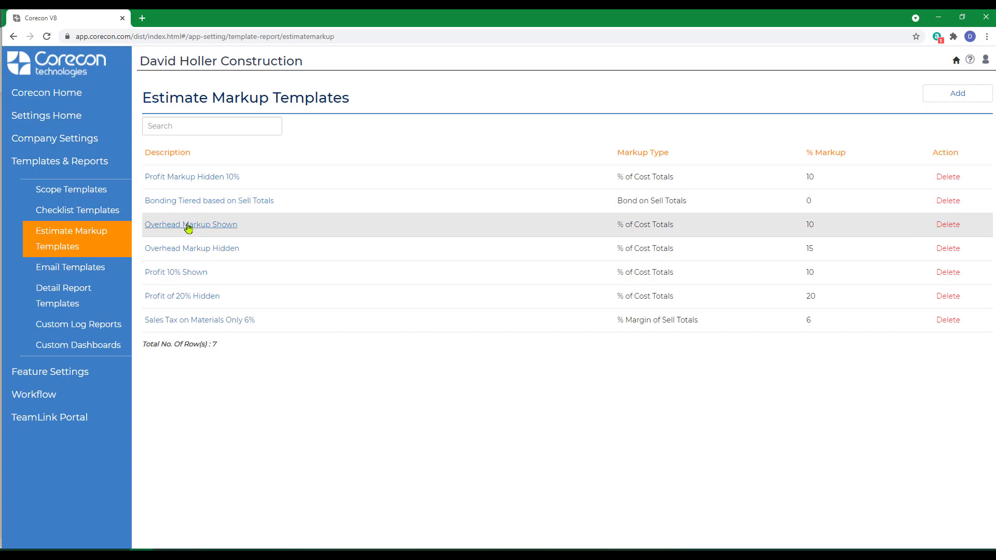
{"action": "left_click", "coordinate": [171, 272]}
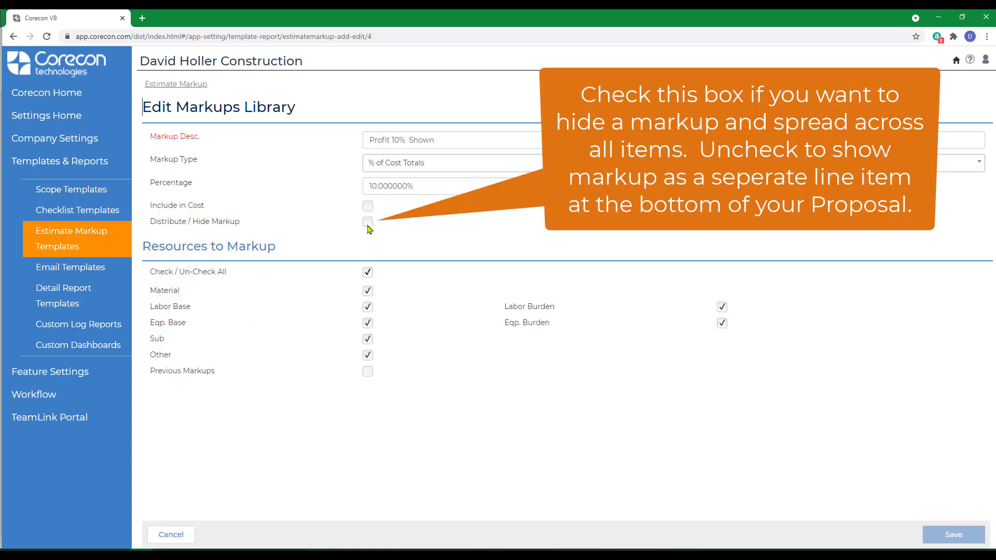
{"action": "left_click", "coordinate": [191, 84]}
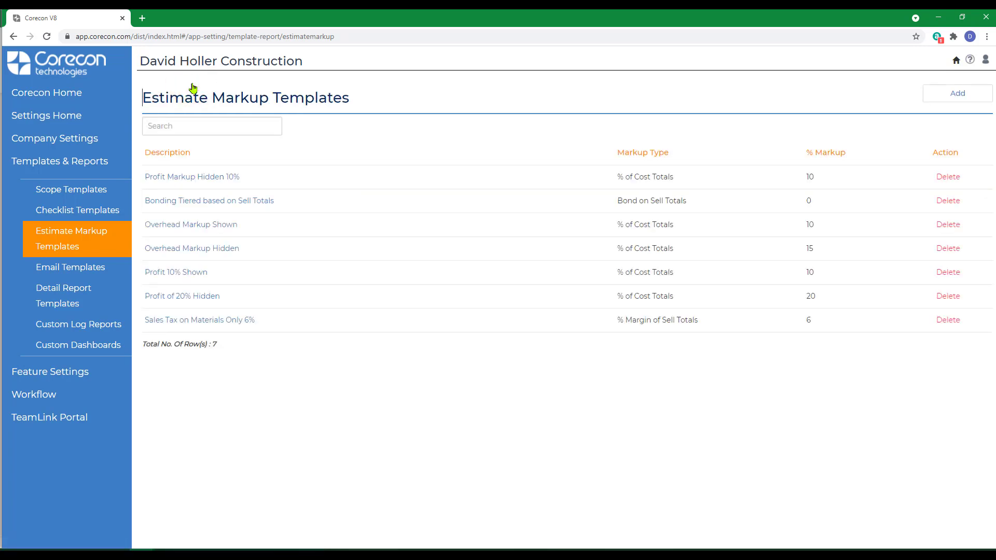
- Examine the settings of the Sales Tax on Materials Only 6% and Bonding Tiered based on Sell Totals markup templates
{"action": "left_click", "coordinate": [211, 321]}
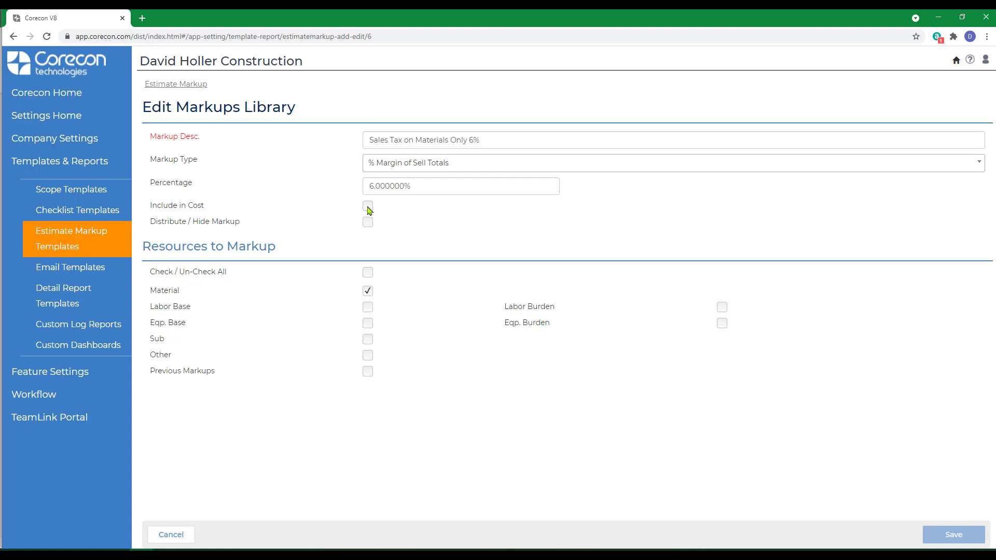
{"action": "left_click", "coordinate": [180, 84]}
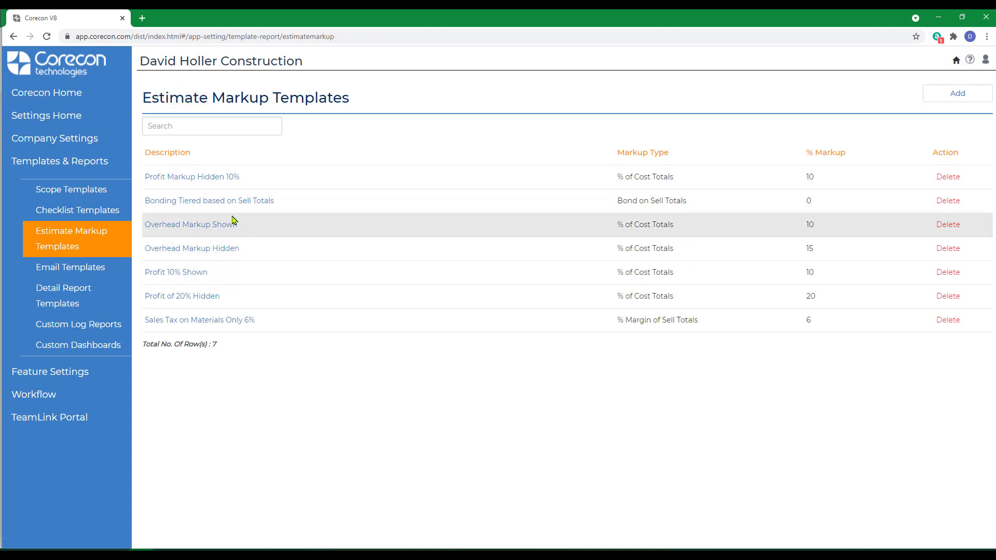
{"action": "left_click", "coordinate": [190, 202]}
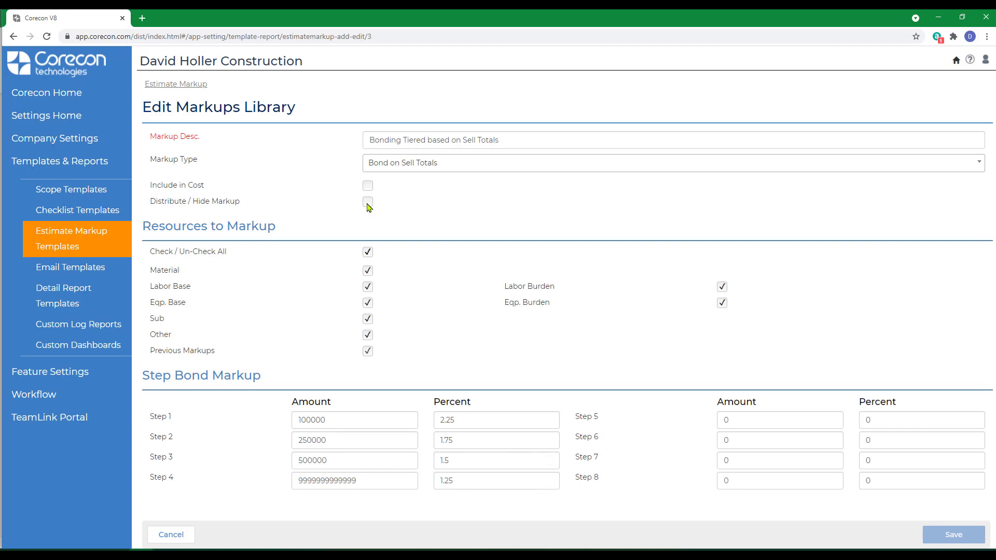
{"action": "left_click", "coordinate": [163, 535]}
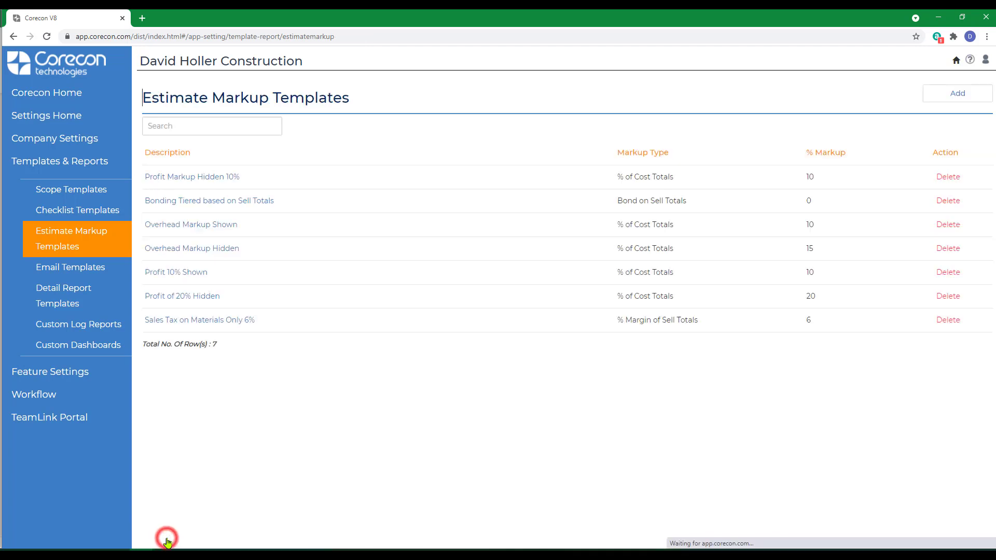
- Leave the settings and return to the global markups of the Interior Renovations estimate
{"action": "left_click", "coordinate": [45, 93]}
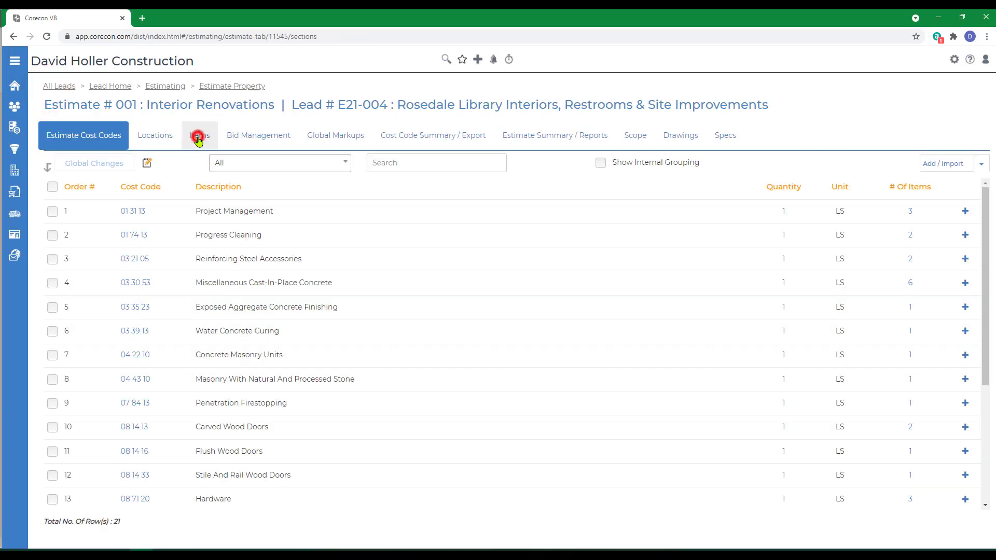
{"action": "left_click", "coordinate": [198, 135]}
{"action": "left_click", "coordinate": [325, 143]}
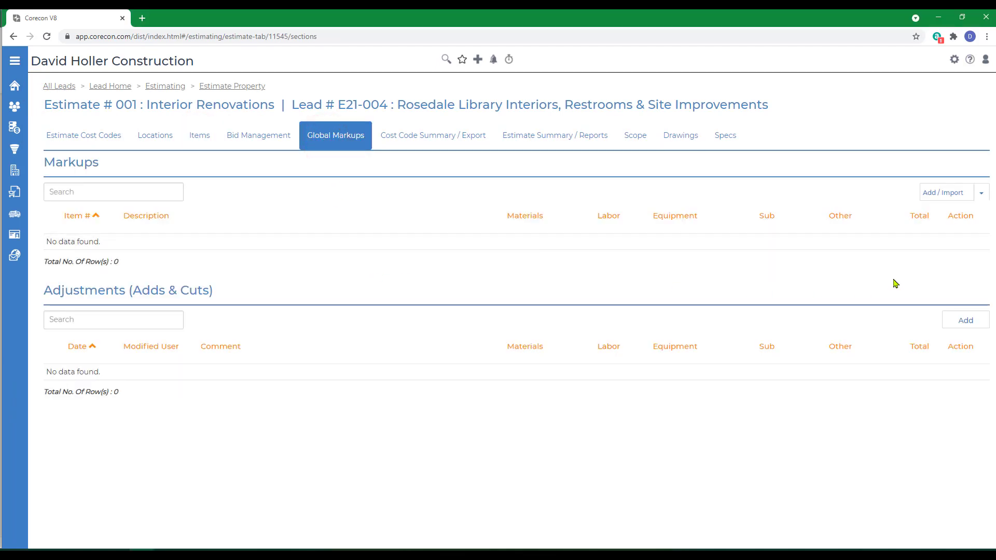
- Start a manually added global markup with the description "Workers Comp and GL Insurance"
{"action": "left_click", "coordinate": [982, 195]}
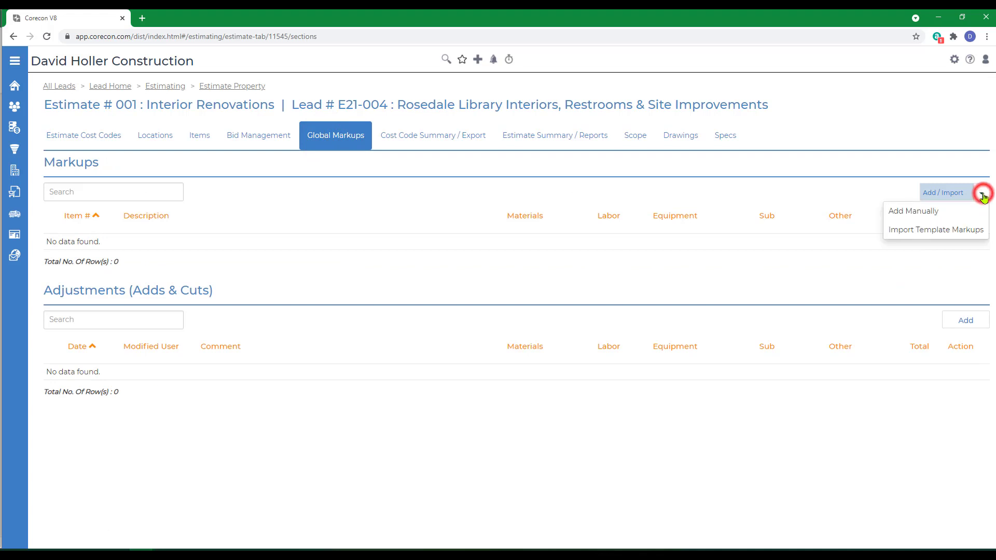
{"action": "left_click", "coordinate": [907, 212]}
{"action": "left_click", "coordinate": [244, 216]}
{"action": "type", "text": "Worker"}
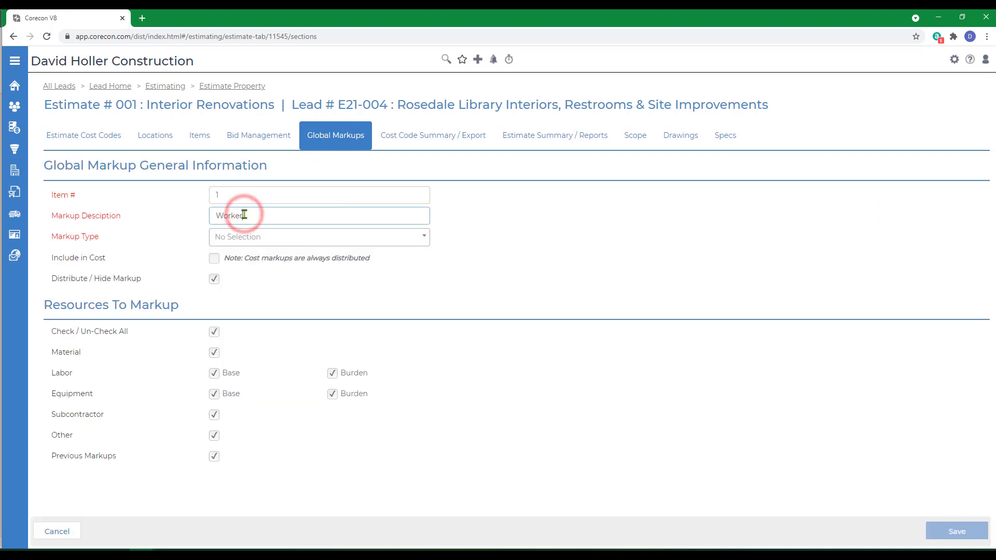
{"action": "type", "text": "s Comp and "}
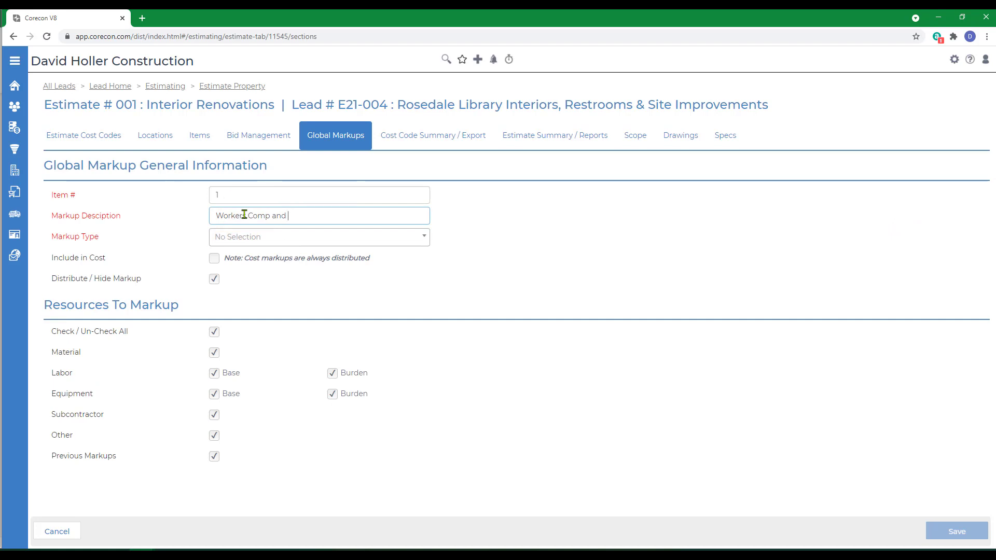
{"action": "type", "text": "GL Insuranc"}
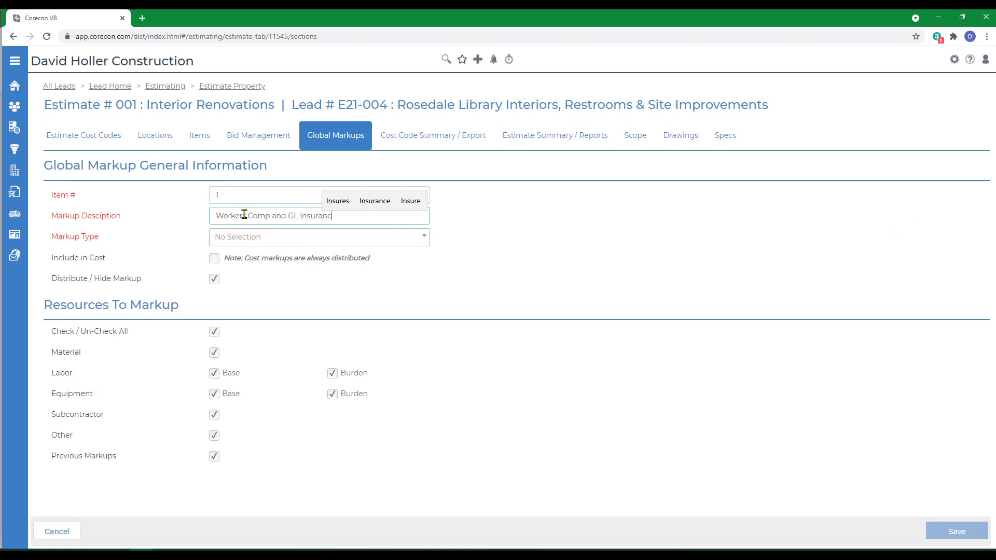
{"action": "type", "text": "e"}
{"action": "key", "text": "Tab"}
- Set the insurance markup's type to % of Cost Totals and its percentage to 2.5
{"action": "left_click", "coordinate": [239, 238]}
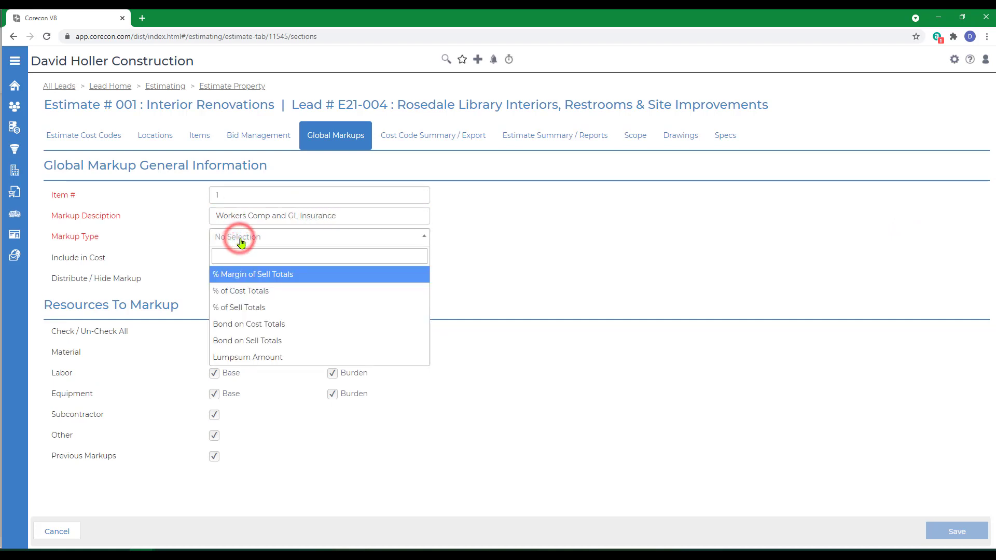
{"action": "left_click", "coordinate": [214, 292]}
{"action": "left_click", "coordinate": [264, 255]}
{"action": "type", "text": "2"}
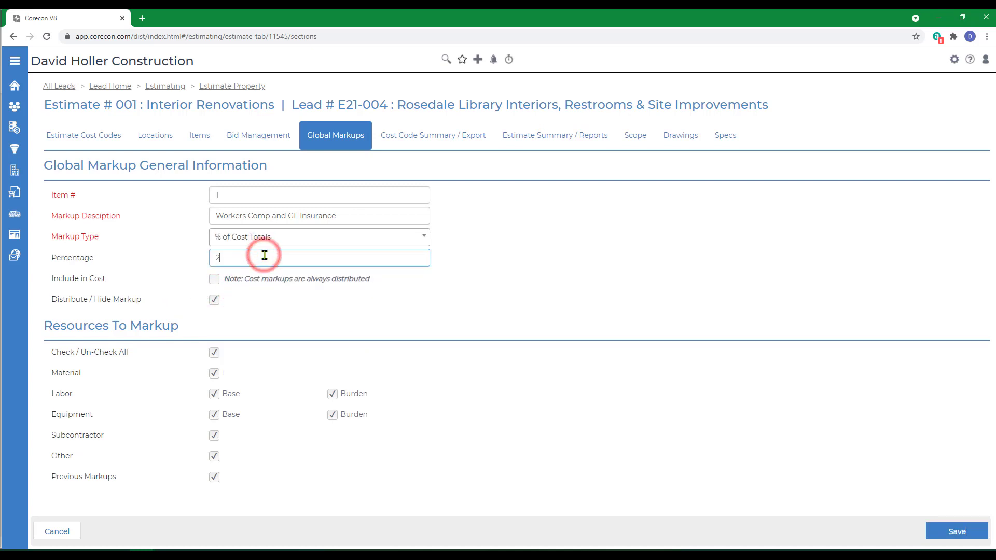
{"action": "type", "text": ".5"}
{"action": "key", "text": "Tab"}
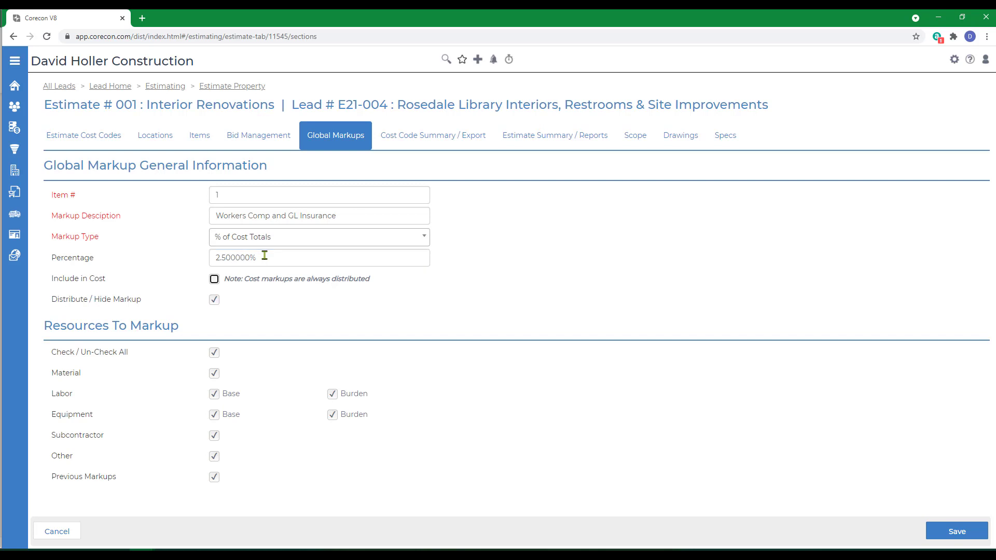
- Include the insurance markup in cost, limit its resources to Labor Base and Labor Burden, and save it
{"action": "left_click", "coordinate": [214, 280]}
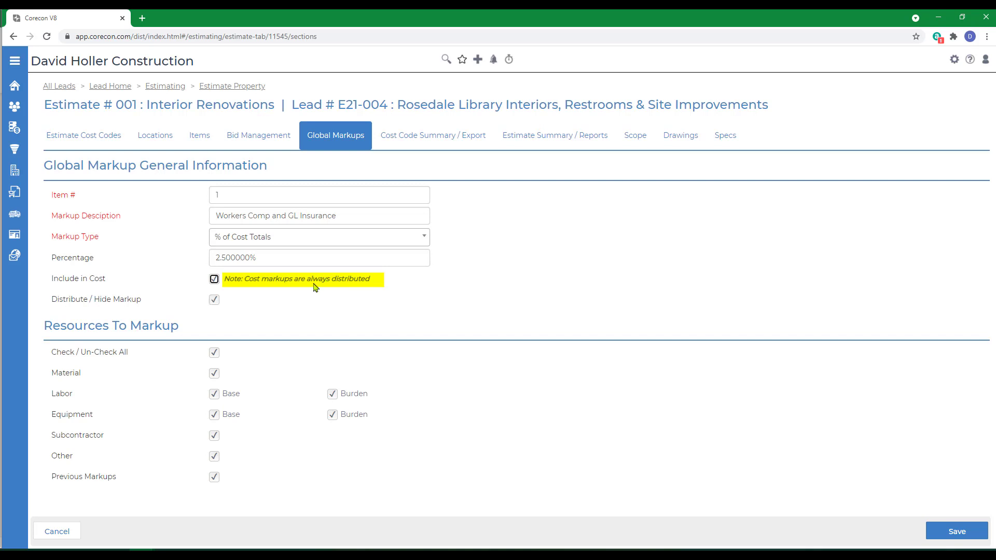
{"action": "left_click", "coordinate": [216, 354]}
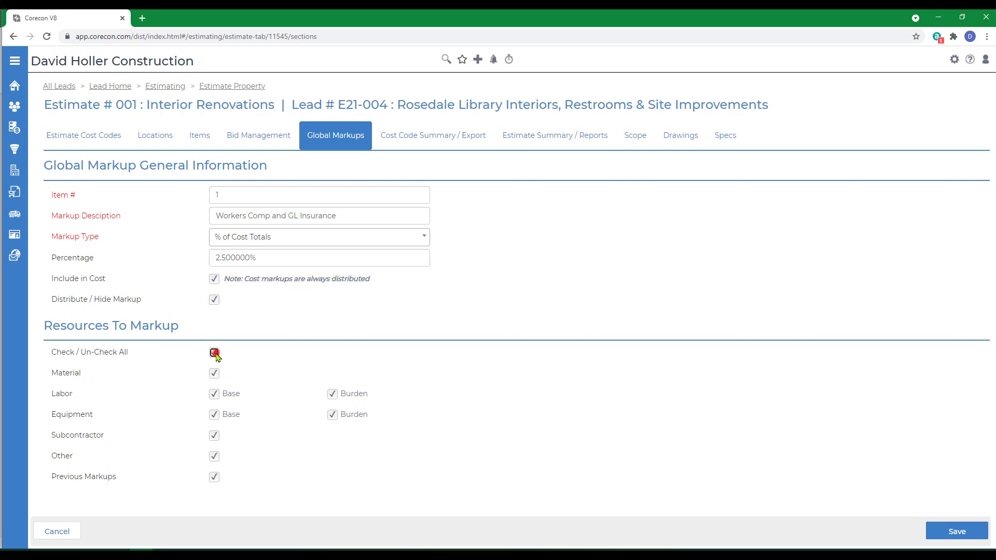
{"action": "left_click", "coordinate": [214, 395]}
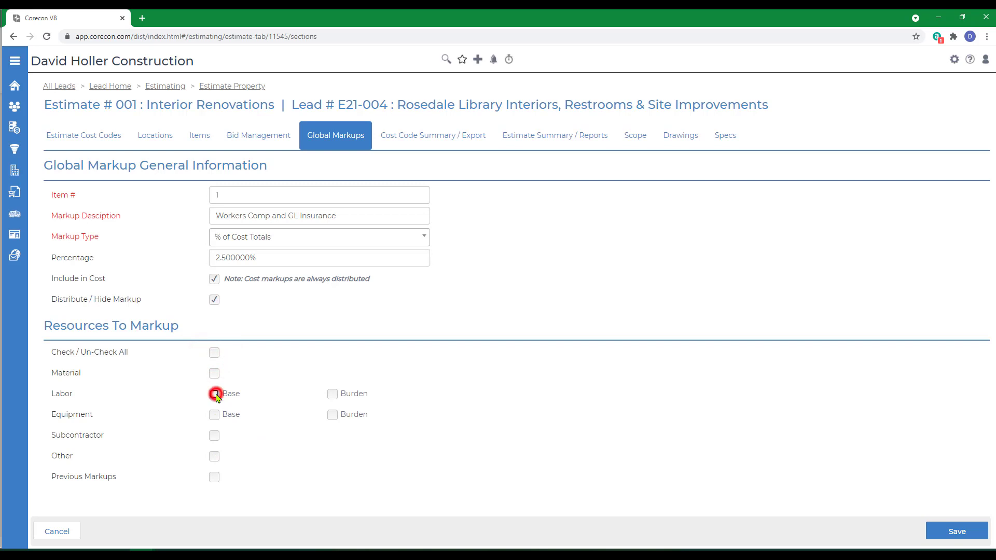
{"action": "left_click", "coordinate": [333, 395]}
{"action": "left_click", "coordinate": [956, 531]}
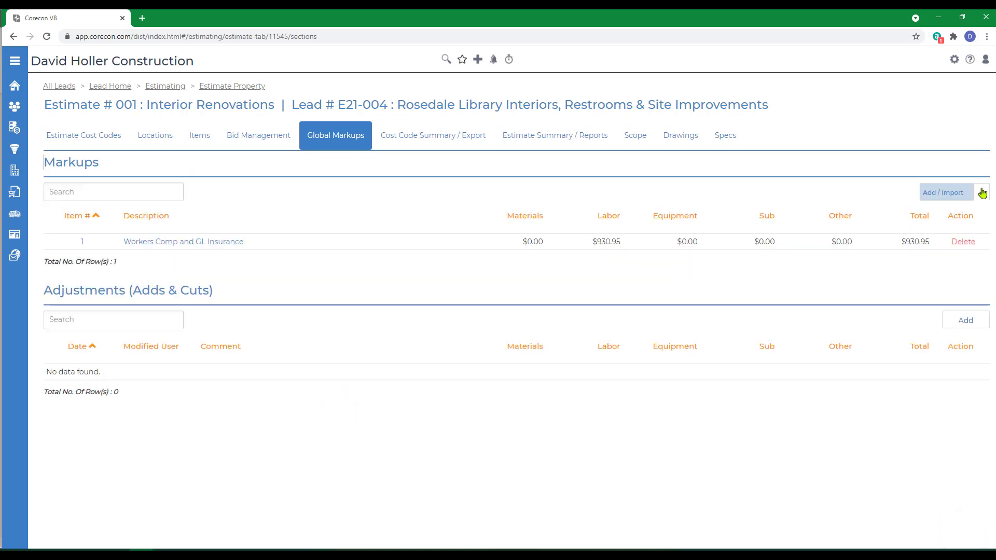
- Import the Overhead Markup Hidden and Profit 10% Shown template markups into the estimate
{"action": "left_click", "coordinate": [983, 193]}
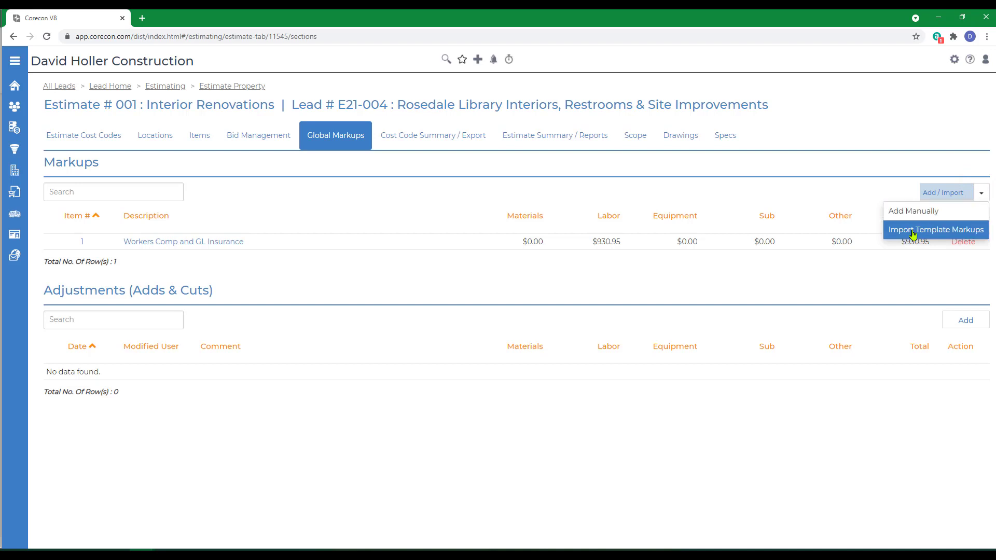
{"action": "left_click", "coordinate": [912, 234]}
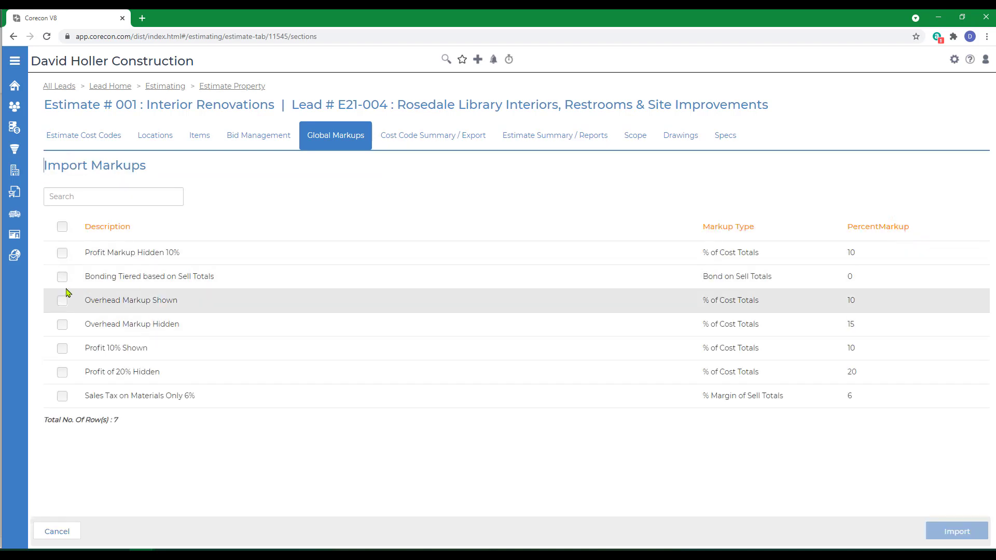
{"action": "left_click", "coordinate": [61, 324]}
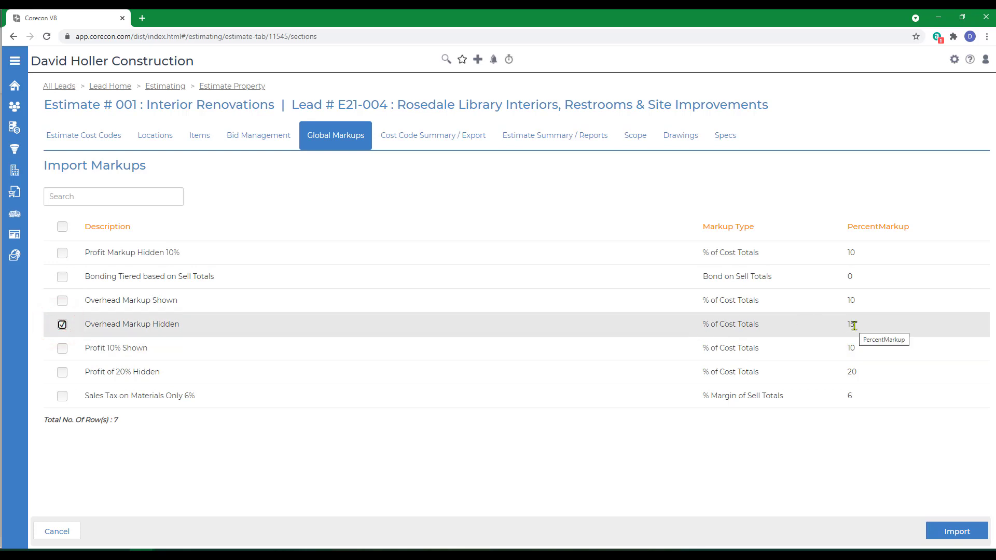
{"action": "left_click", "coordinate": [63, 349]}
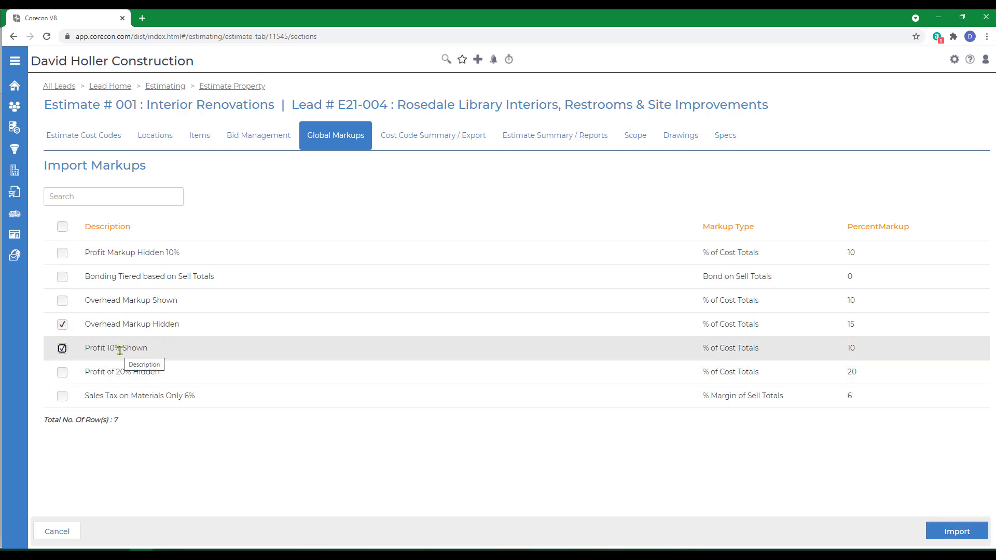
{"action": "left_click", "coordinate": [950, 531]}
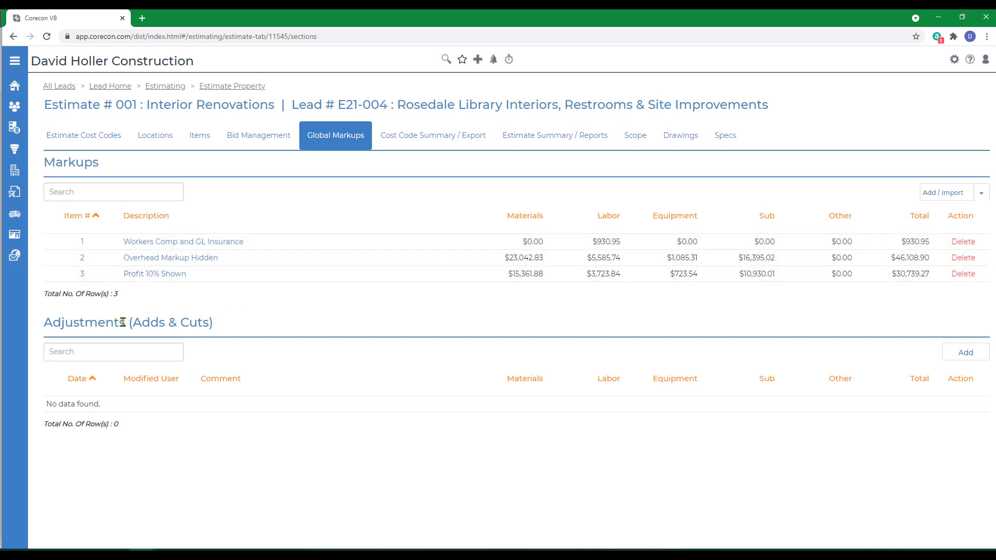
- Add an estimate adjustment with the comment "Add Material" and a material amount of 15000.00, and save it
{"action": "left_click", "coordinate": [974, 354]}
{"action": "left_click", "coordinate": [257, 194]}
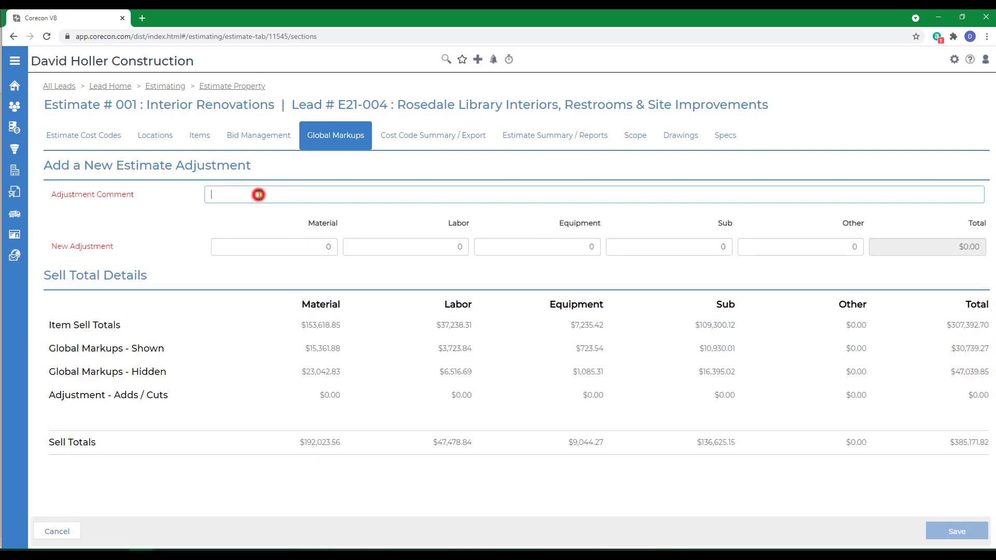
{"action": "type", "text": "Add"}
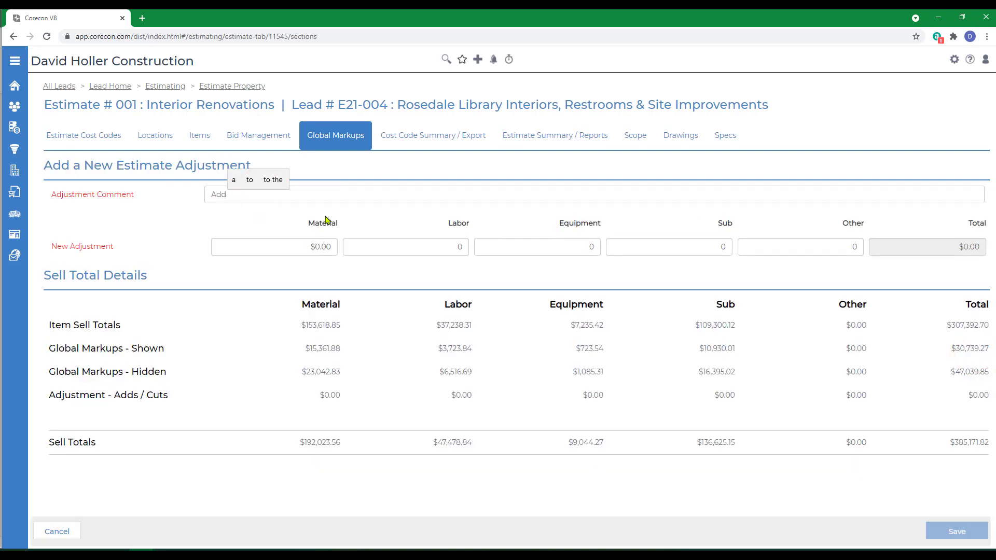
{"action": "type", "text": " Material"}
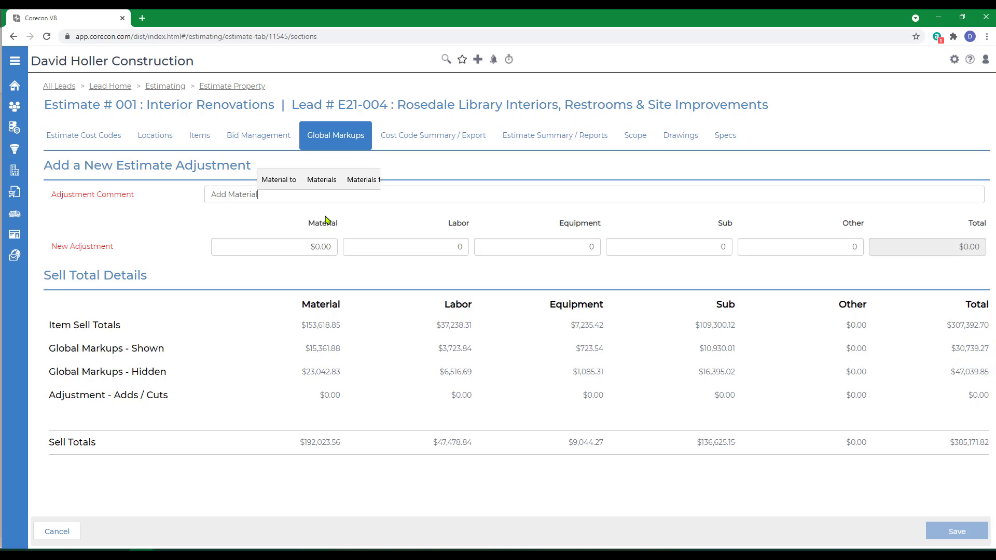
{"action": "key", "text": "Tab"}
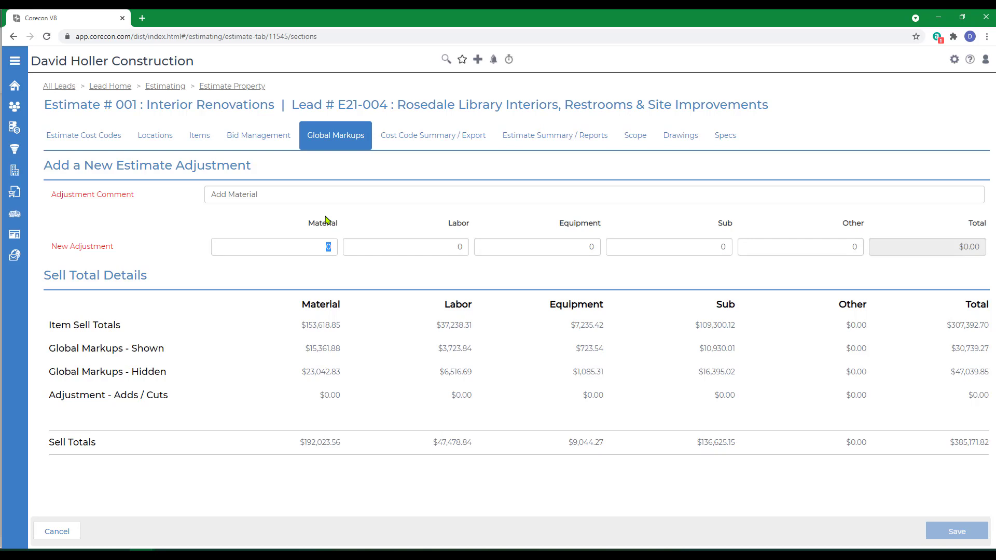
{"action": "type", "text": "15000.00"}
{"action": "key", "text": "Tab"}
{"action": "key", "text": "Tab"}
{"action": "left_click", "coordinate": [957, 531]}
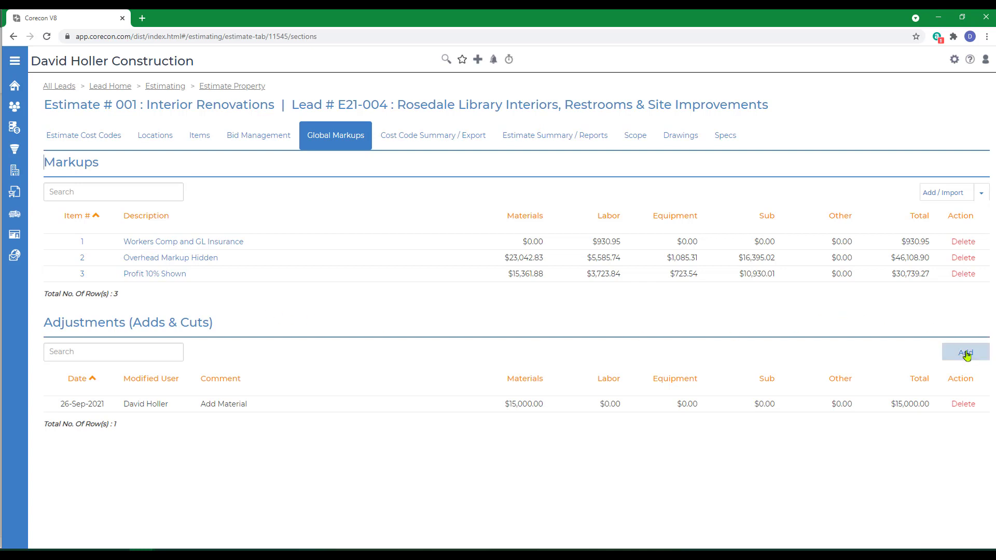
- Start an estimate adjustment with the comment "Discount" and enter amounts of 1,500 for material, 2,500 for labor and 2,200 for sub
{"action": "left_click", "coordinate": [965, 354]}
{"action": "left_click", "coordinate": [260, 194]}
{"action": "type", "text": "Dis"}
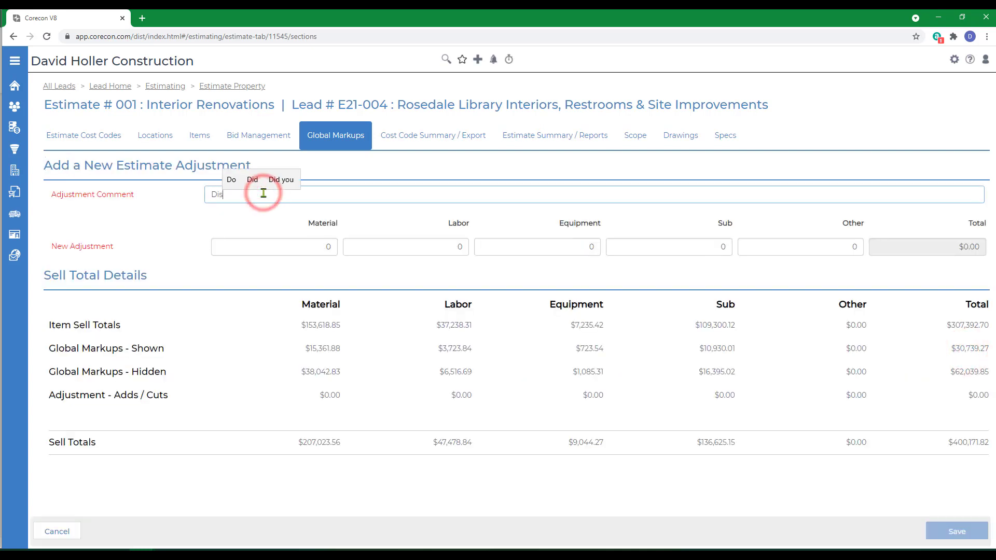
{"action": "type", "text": "count"}
{"action": "key", "text": "Tab"}
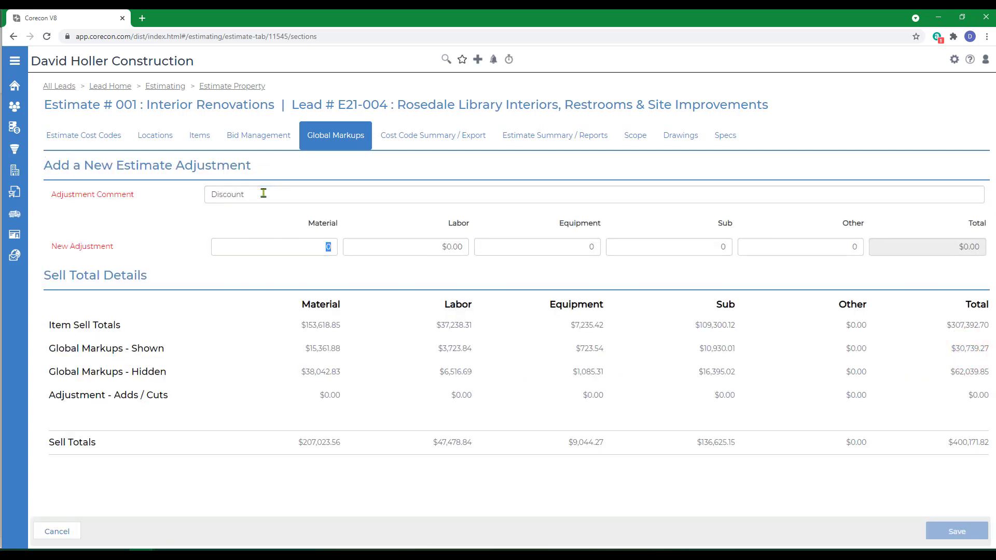
{"action": "type", "text": "1500"}
{"action": "key", "text": "Tab"}
{"action": "type", "text": "2,500"}
{"action": "key", "text": "Tab"}
{"action": "key", "text": "Tab"}
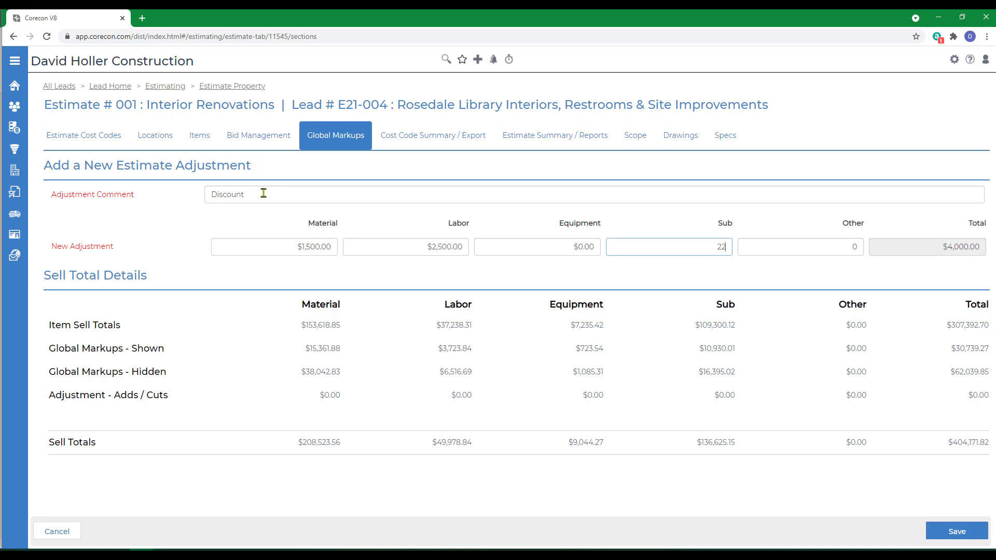
{"action": "key", "text": "Tab"}
- Make the discount's amounts negative, at -1,500 for material, -2,500 for labor and -2,200 for sub, and save the adjustment
{"action": "left_click", "coordinate": [283, 250]}
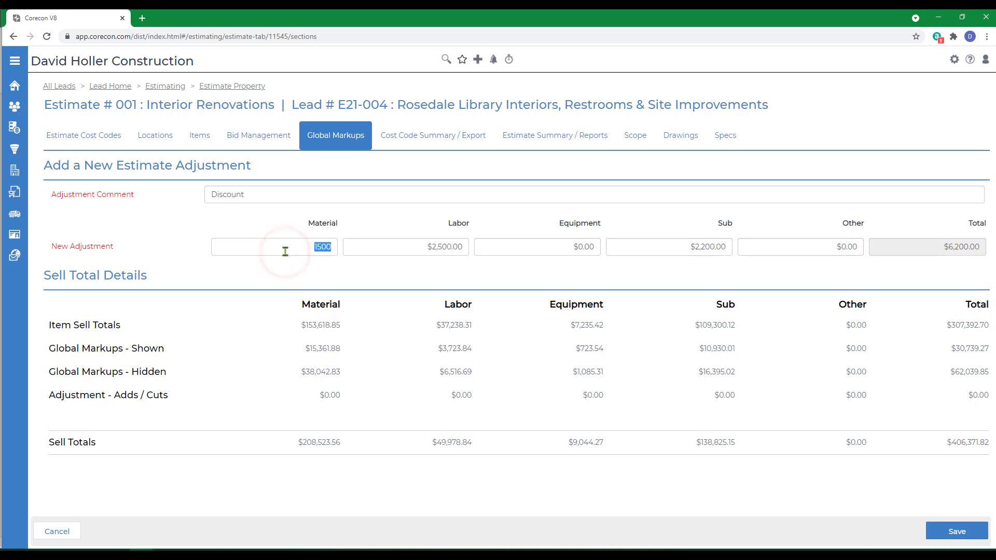
{"action": "left_click", "coordinate": [285, 252]}
{"action": "type", "text": "-"}
{"action": "key", "text": "Tab"}
{"action": "key", "text": "Home"}
{"action": "key", "text": "Tab"}
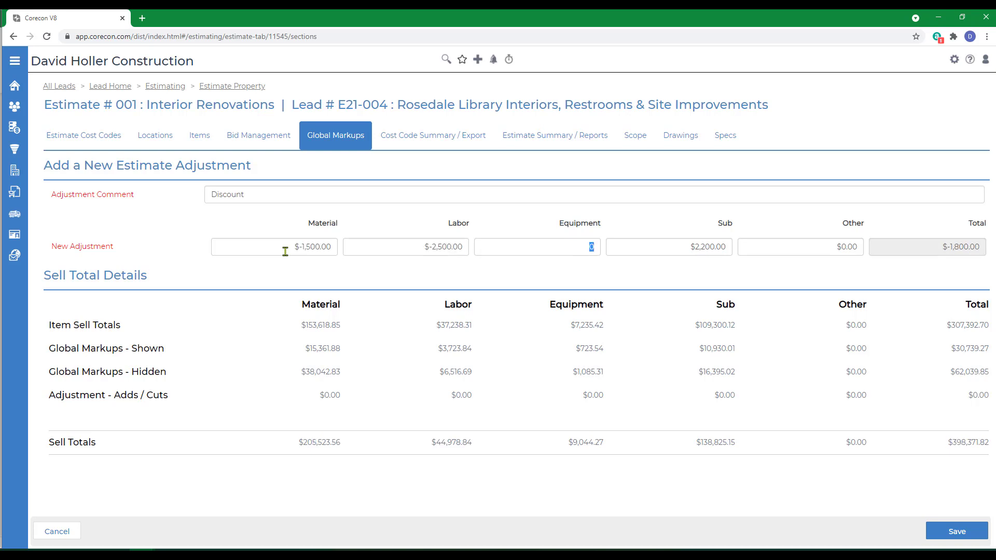
{"action": "key", "text": "Tab"}
{"action": "key", "text": "Home"}
{"action": "type", "text": "-"}
{"action": "key", "text": "Tab"}
{"action": "key", "text": "Tab"}
{"action": "left_click", "coordinate": [956, 532]}
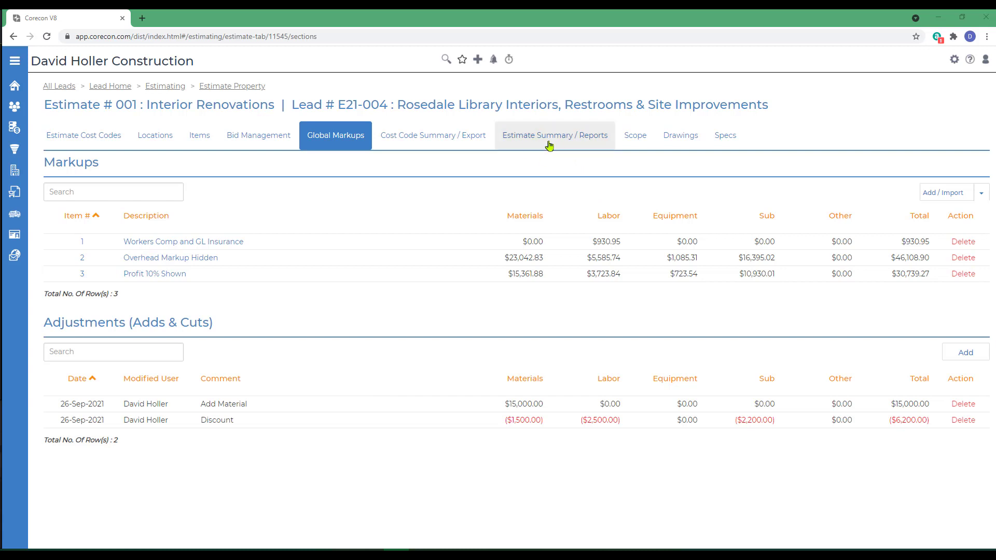
- Print the estimate proposal as a PDF with items summed by division using the Default template, and close it after viewing
{"action": "left_click", "coordinate": [554, 142]}
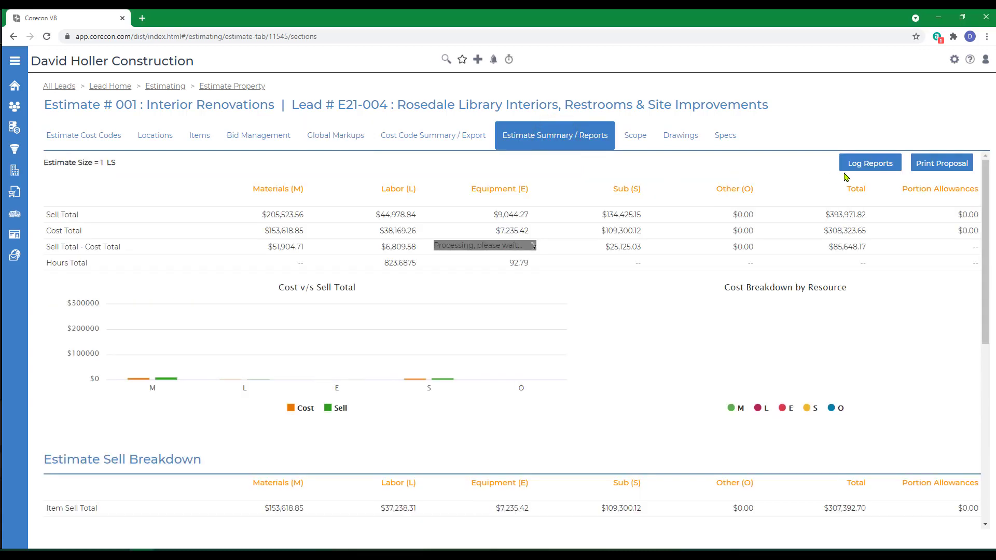
{"action": "left_click", "coordinate": [943, 166]}
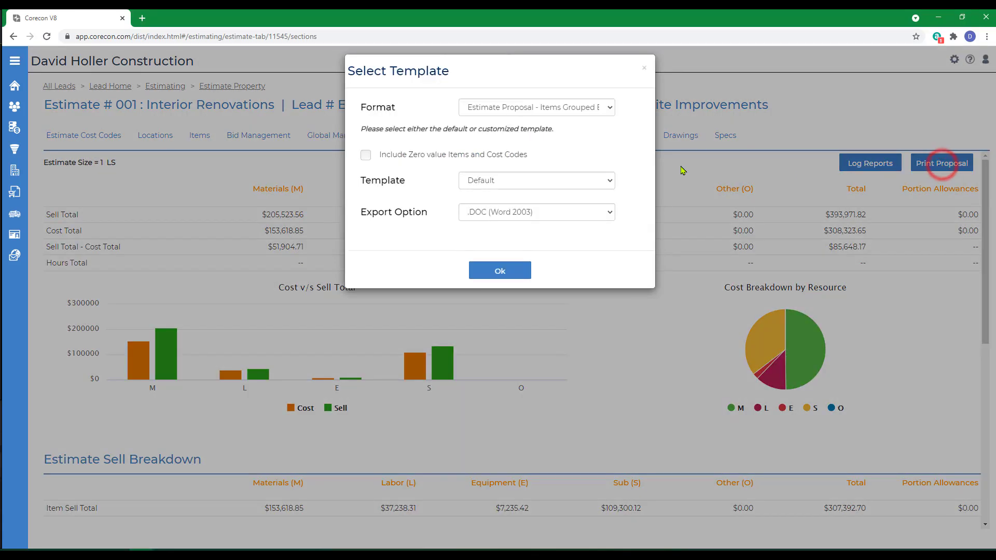
{"action": "left_click", "coordinate": [482, 108]}
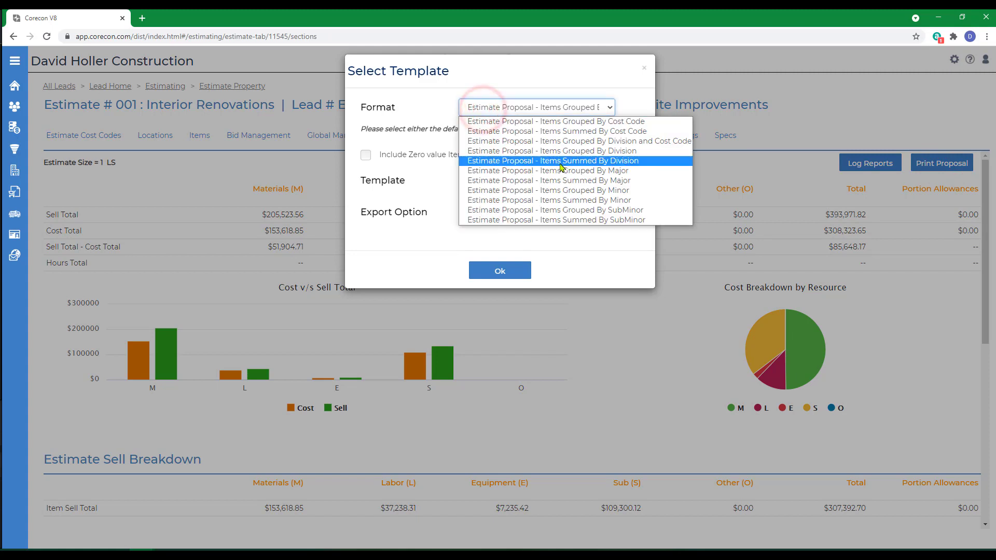
{"action": "left_click", "coordinate": [556, 161]}
{"action": "left_click", "coordinate": [501, 184]}
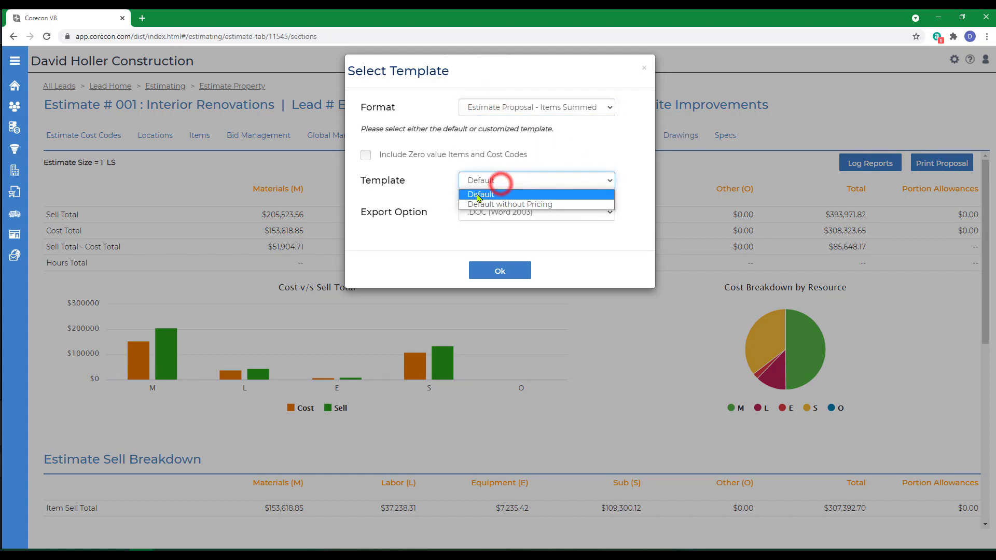
{"action": "left_click", "coordinate": [477, 196]}
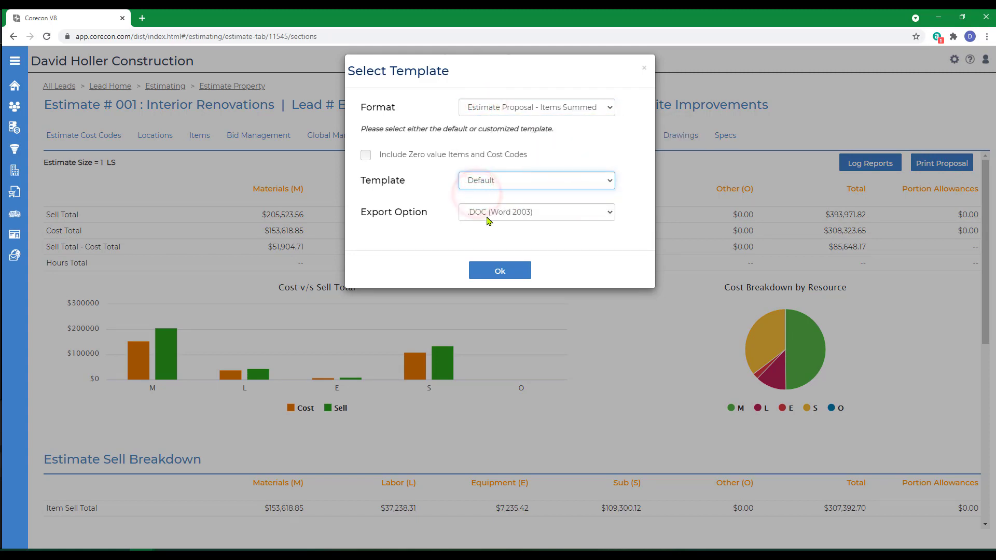
{"action": "left_click", "coordinate": [484, 213]}
{"action": "left_click", "coordinate": [496, 244]}
{"action": "left_click", "coordinate": [499, 272]}
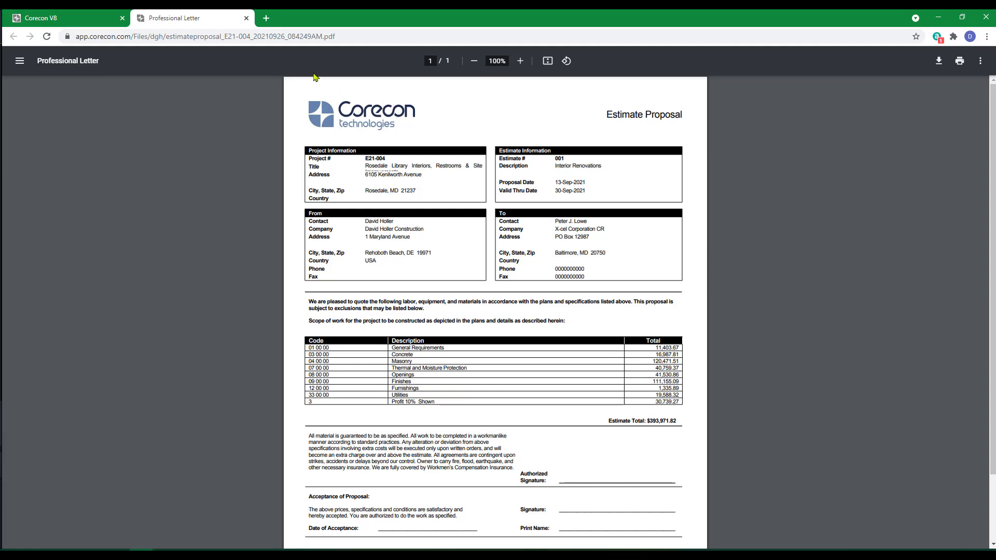
{"action": "left_click", "coordinate": [246, 18]}
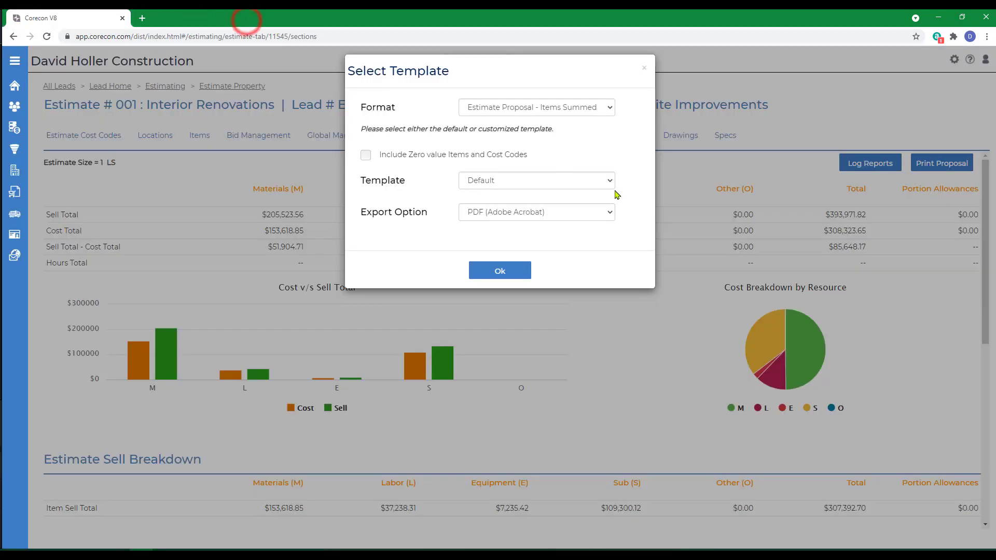
- Print a PDF proposal with items grouped by division using the Default with Item Pricing template, and review its pages, including the markups
{"action": "left_click", "coordinate": [545, 112]}
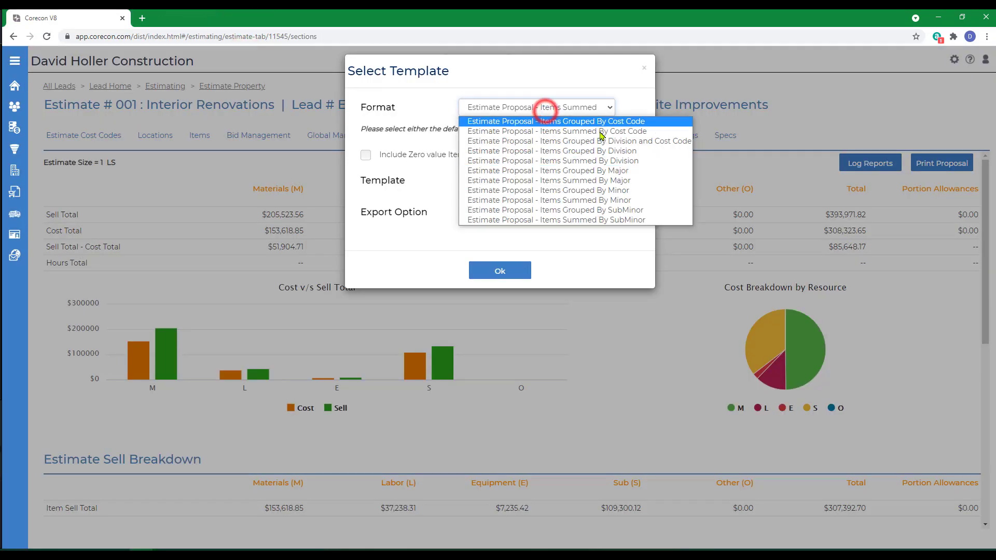
{"action": "left_click", "coordinate": [569, 151]}
{"action": "left_click", "coordinate": [533, 179]}
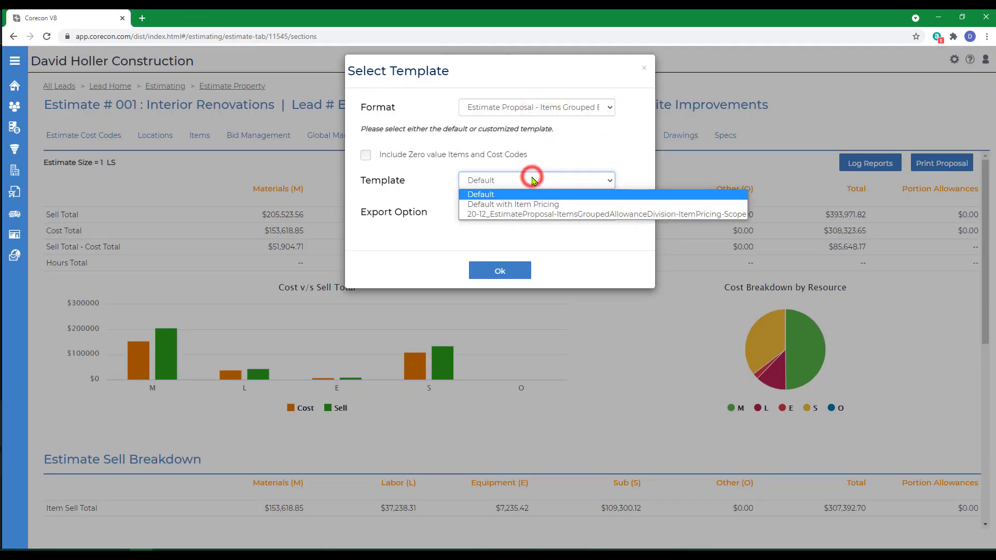
{"action": "left_click", "coordinate": [509, 204]}
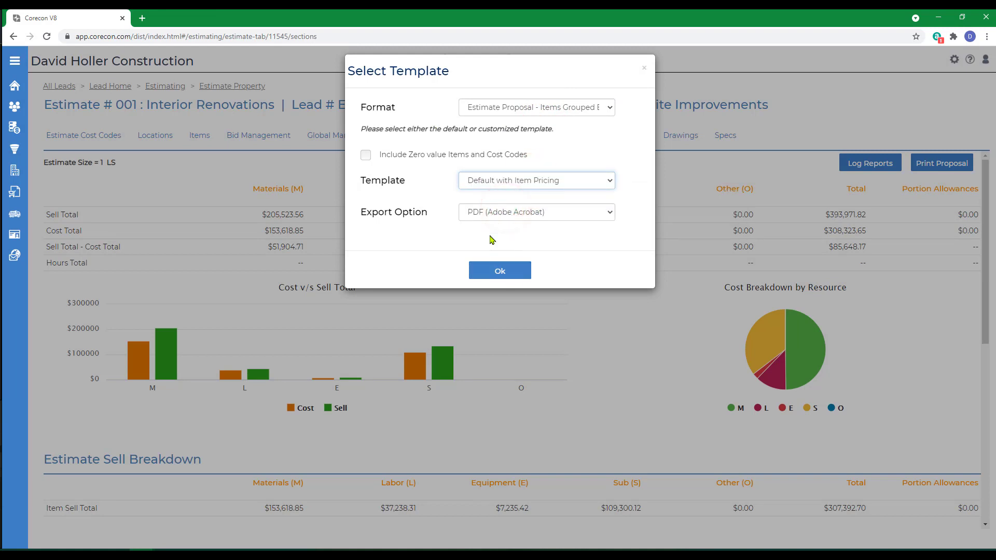
{"action": "left_click", "coordinate": [497, 274]}
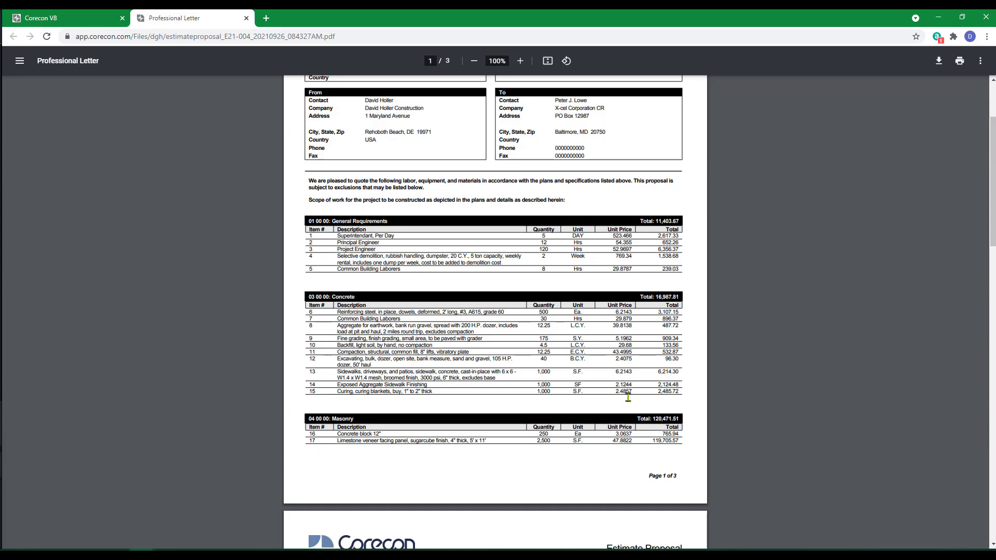
{"action": "scroll", "coordinate": [628, 397], "scroll_direction": "down", "scroll_amount": 20}
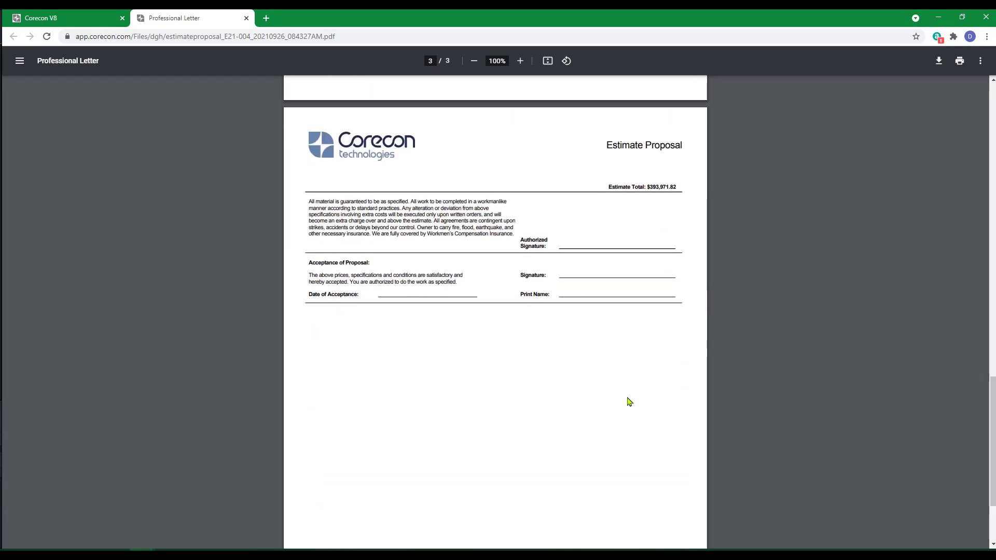
{"action": "scroll", "coordinate": [629, 402], "scroll_direction": "up", "scroll_amount": 7}
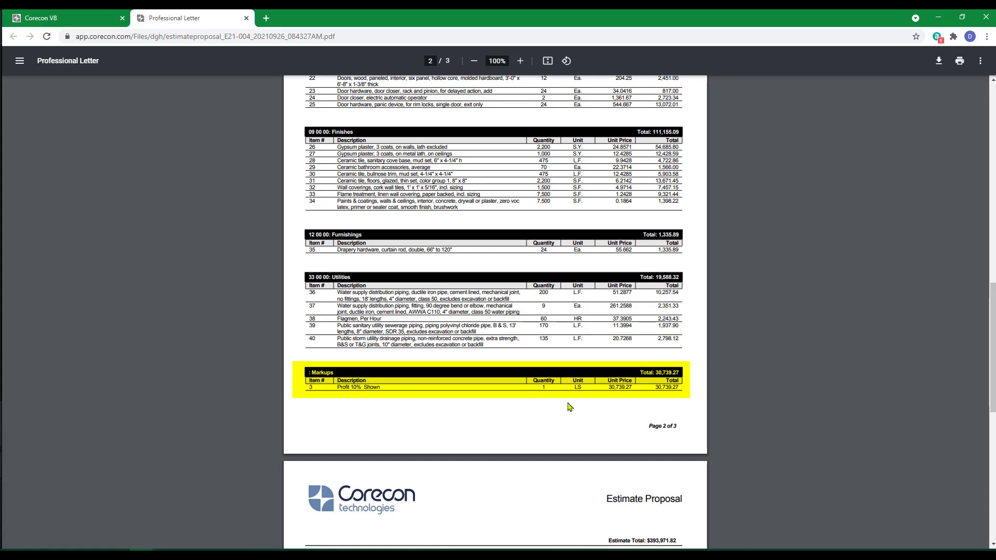
{"action": "scroll", "coordinate": [590, 431], "scroll_direction": "down", "scroll_amount": 2}
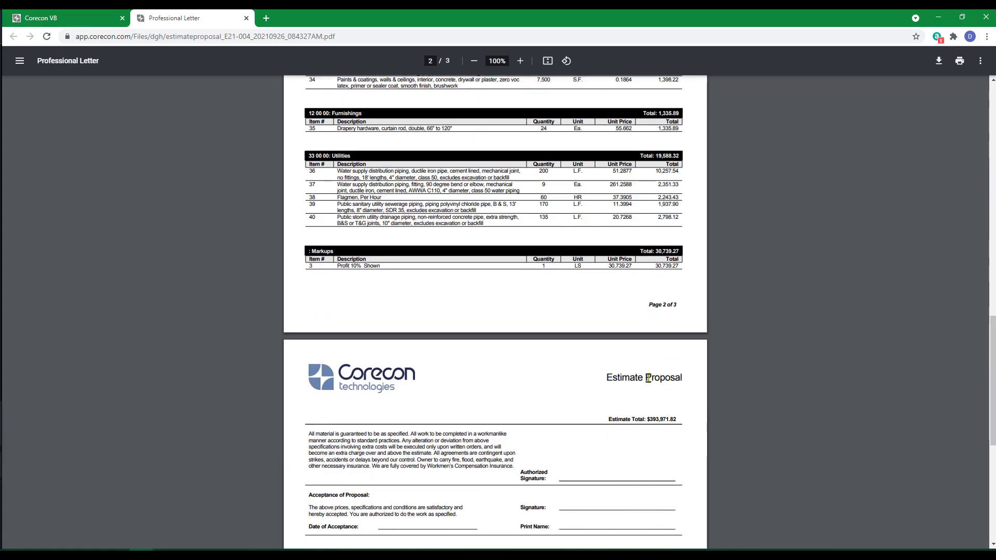
{"action": "scroll", "coordinate": [459, 346], "scroll_direction": "up", "scroll_amount": 14}
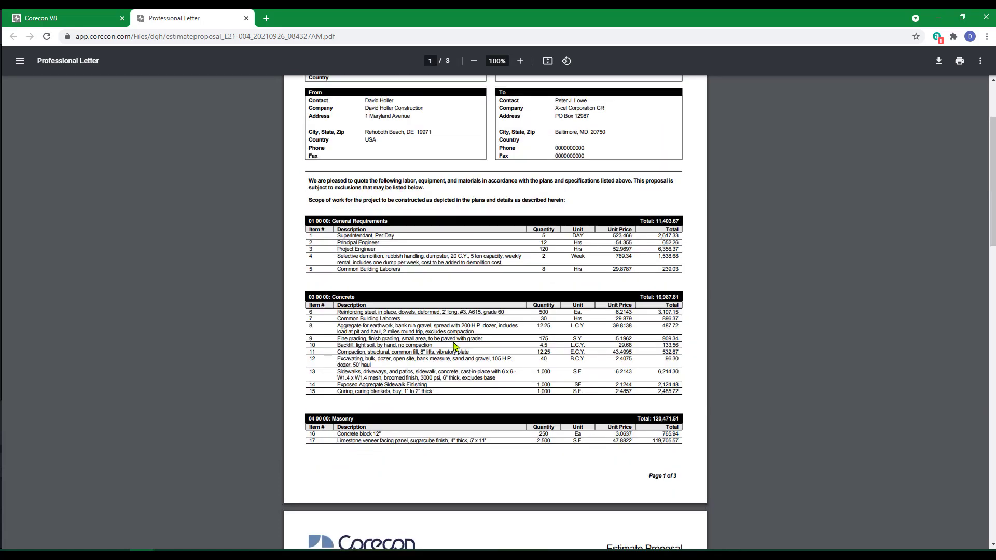
{"action": "left_click", "coordinate": [246, 18]}
{"action": "left_click", "coordinate": [643, 69]}
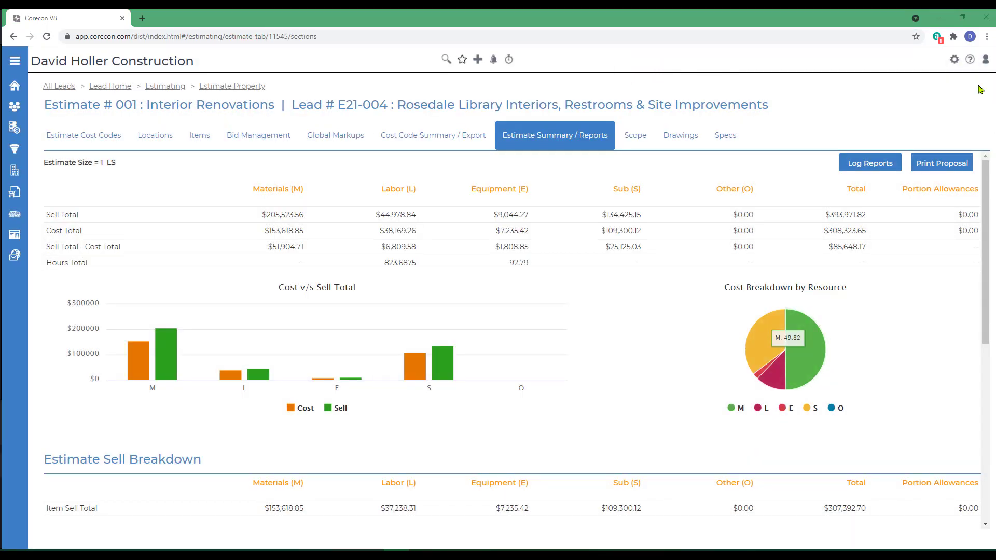
- Open the Corecon online help and browse the Estimates resource topics under Leads and Projects
{"action": "left_click", "coordinate": [969, 59]}
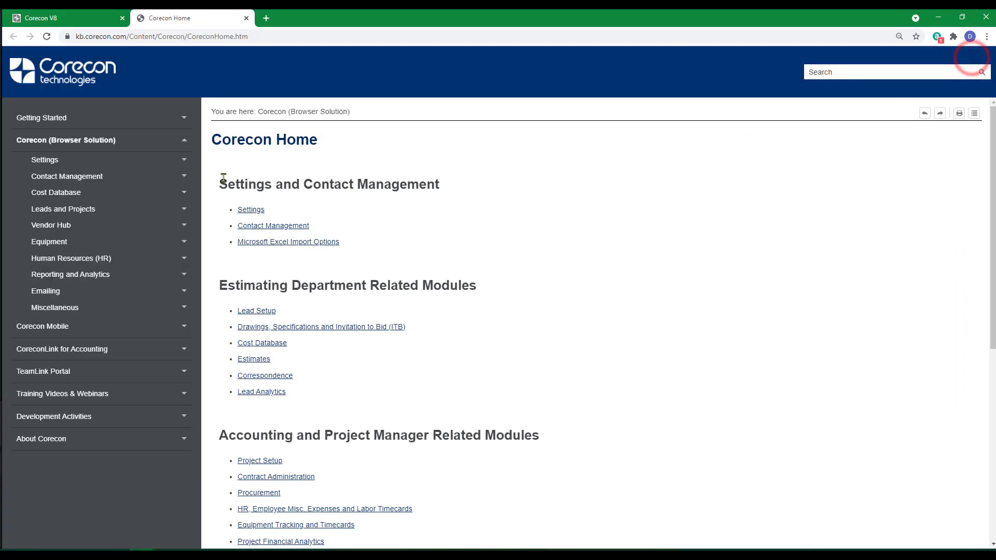
{"action": "left_click", "coordinate": [49, 209]}
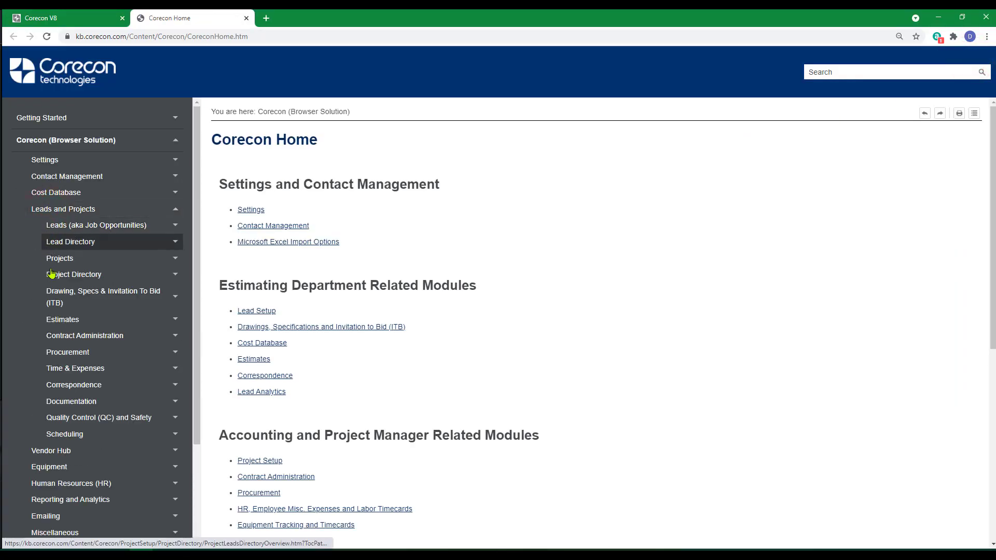
{"action": "left_click", "coordinate": [57, 319]}
{"action": "scroll", "coordinate": [596, 383], "scroll_direction": "down", "scroll_amount": 7}
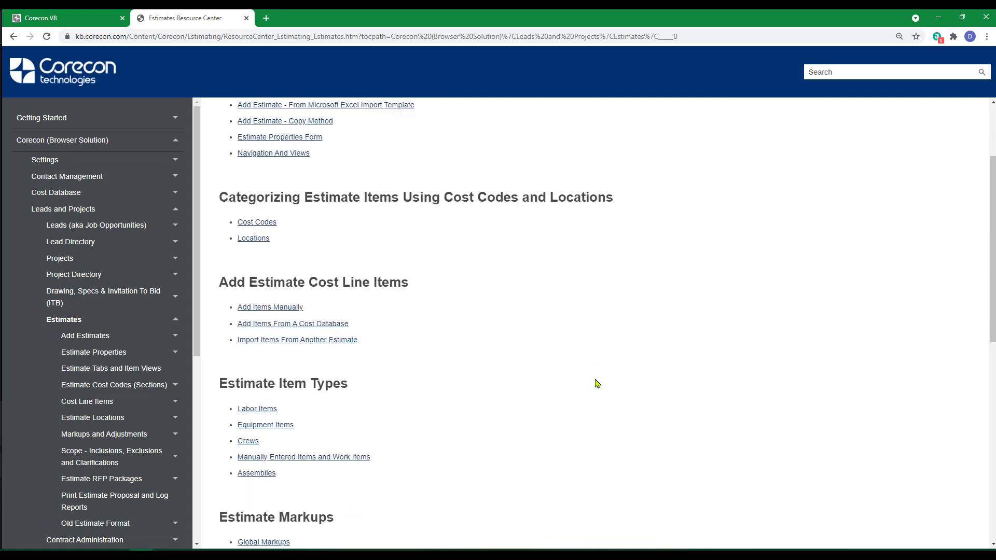